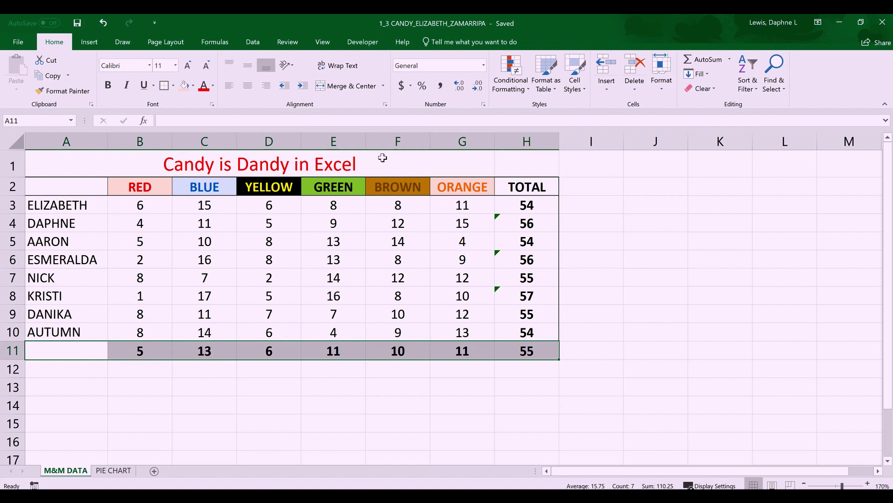
{"action": "left_click", "coordinate": [59, 200]}
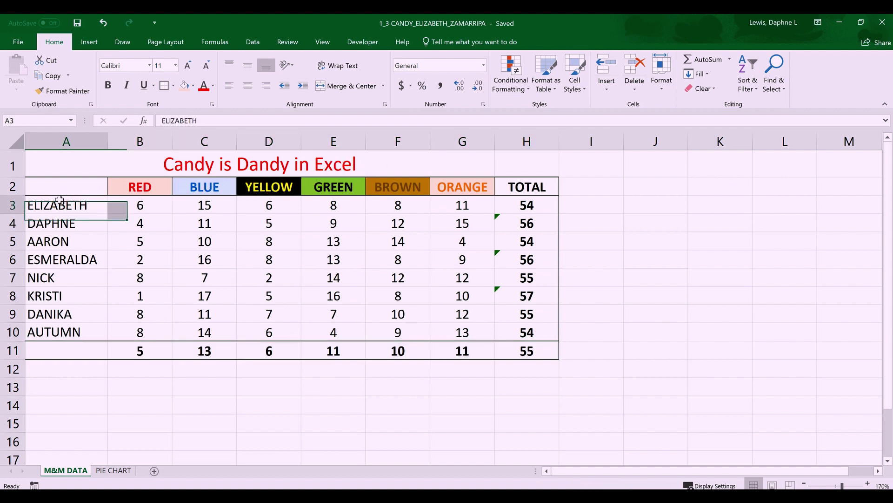
{"action": "left_click_drag", "start_coordinate": [55, 203], "coordinate": [505, 209]}
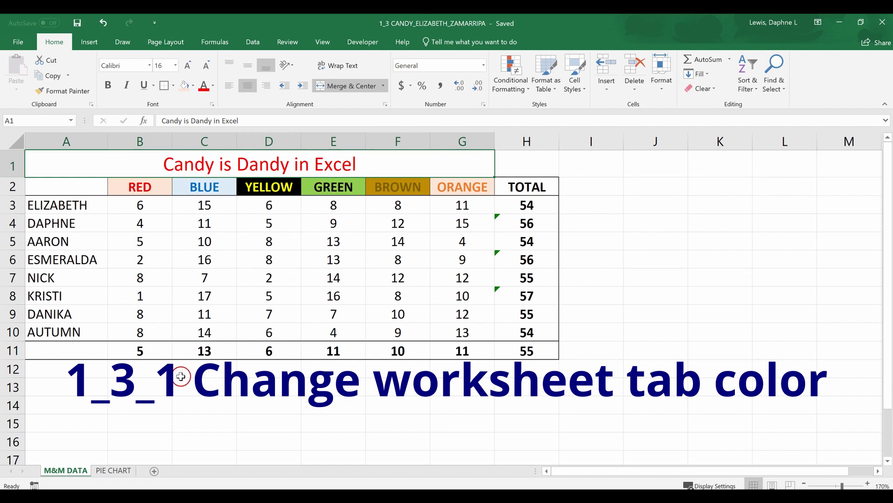
- Set the M&M DATA worksheet's tab color to the standard yellow
{"action": "right_click", "coordinate": [59, 473]}
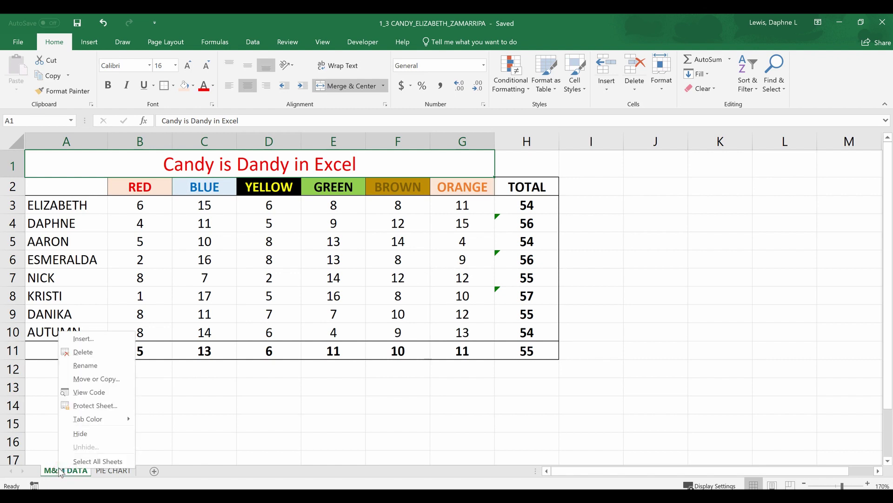
{"action": "left_click", "coordinate": [87, 419]}
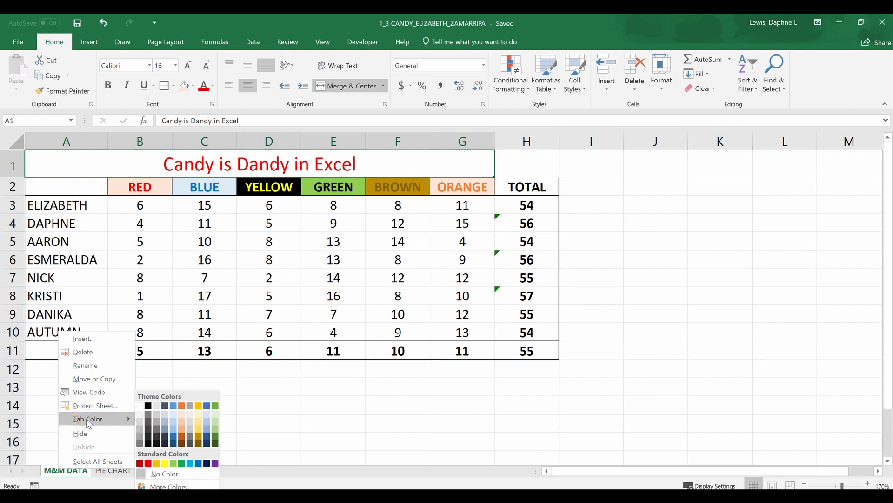
{"action": "left_click", "coordinate": [165, 463]}
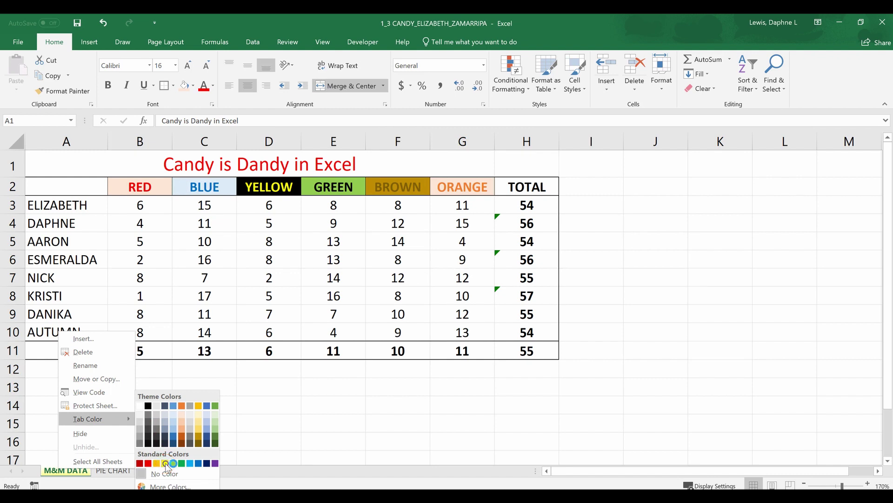
{"action": "left_click", "coordinate": [165, 463]}
{"action": "left_click", "coordinate": [86, 464]}
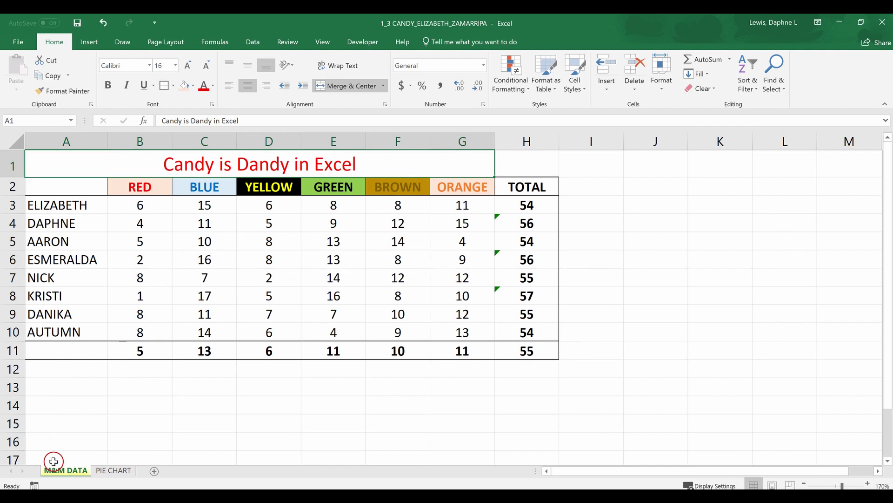
{"action": "left_click", "coordinate": [52, 470]}
- Set the PIE CHART worksheet's tab color to the standard light blue
{"action": "left_click", "coordinate": [109, 471]}
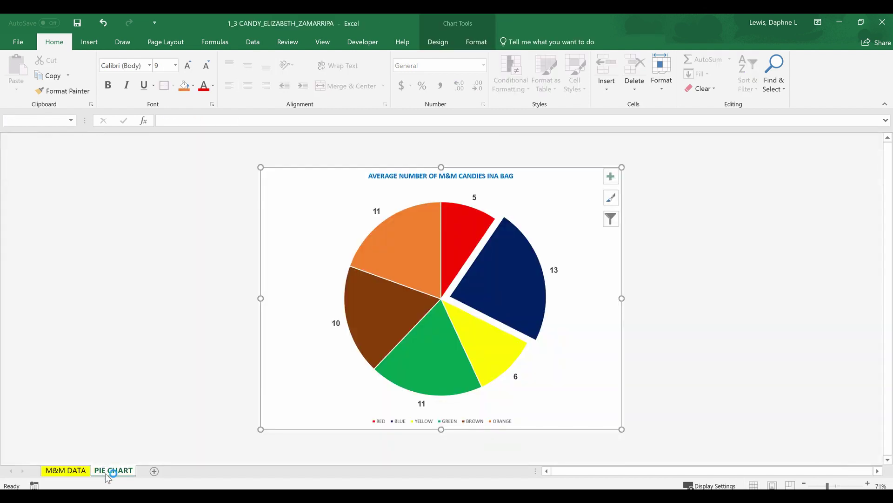
{"action": "right_click", "coordinate": [105, 473]}
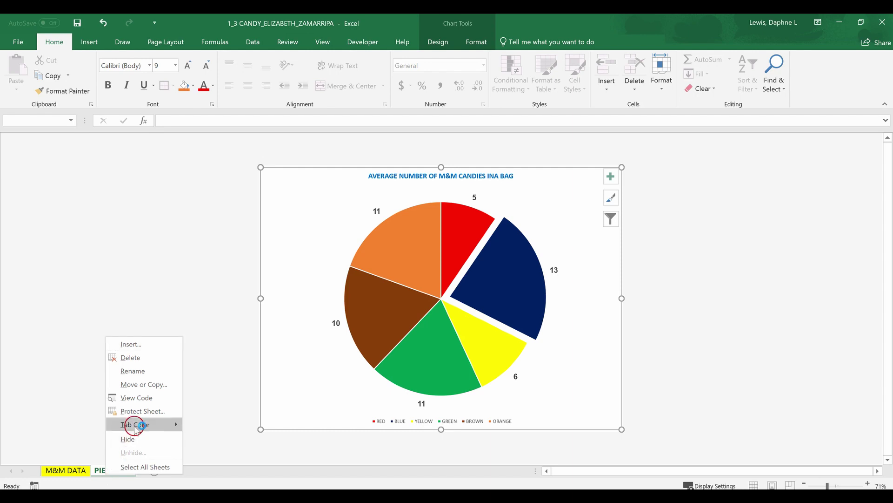
{"action": "left_click", "coordinate": [160, 439]}
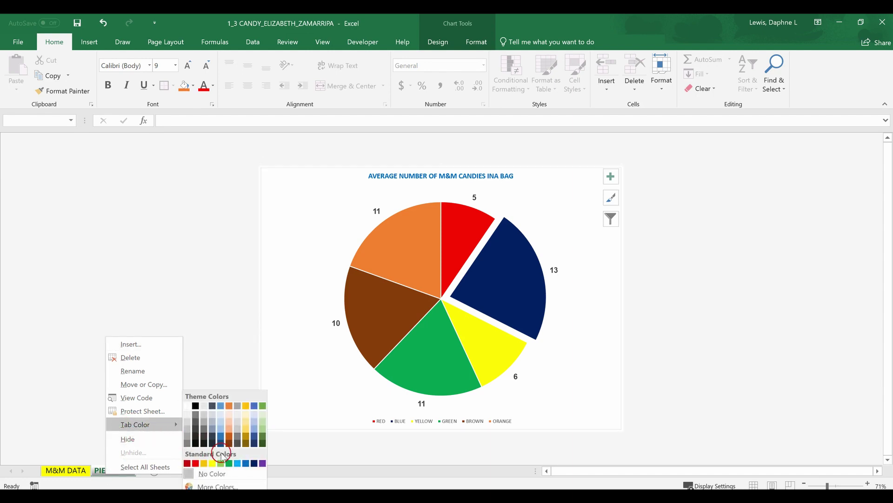
{"action": "left_click", "coordinate": [237, 463]}
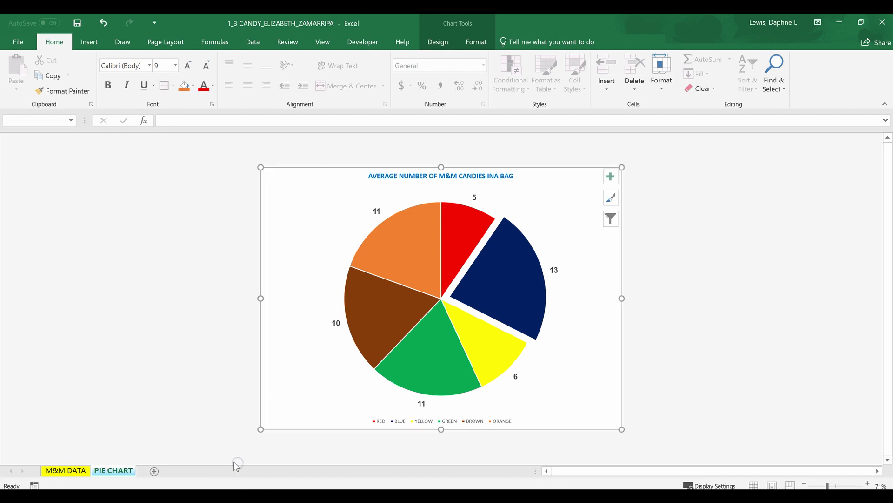
{"action": "left_click", "coordinate": [120, 472]}
{"action": "left_click", "coordinate": [122, 464]}
- Rename the M&M DATA worksheet as "M and M Candy"
{"action": "left_click", "coordinate": [65, 471]}
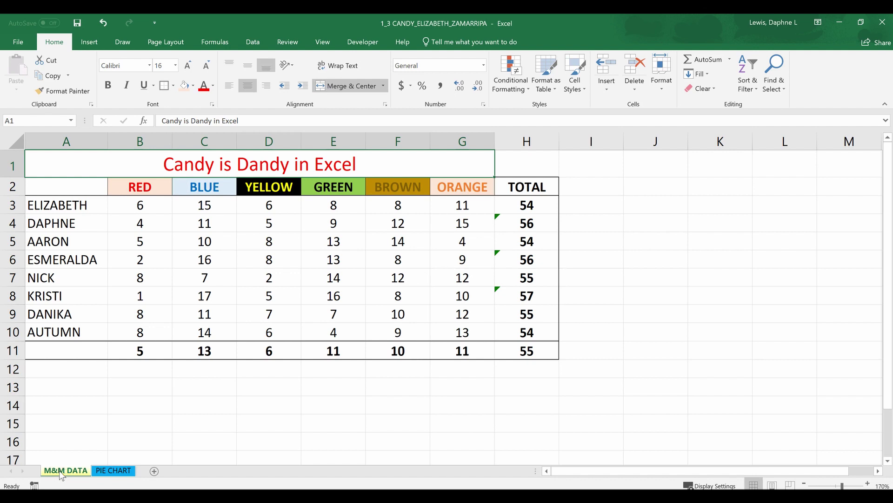
{"action": "left_click", "coordinate": [60, 470]}
{"action": "right_click", "coordinate": [64, 471]}
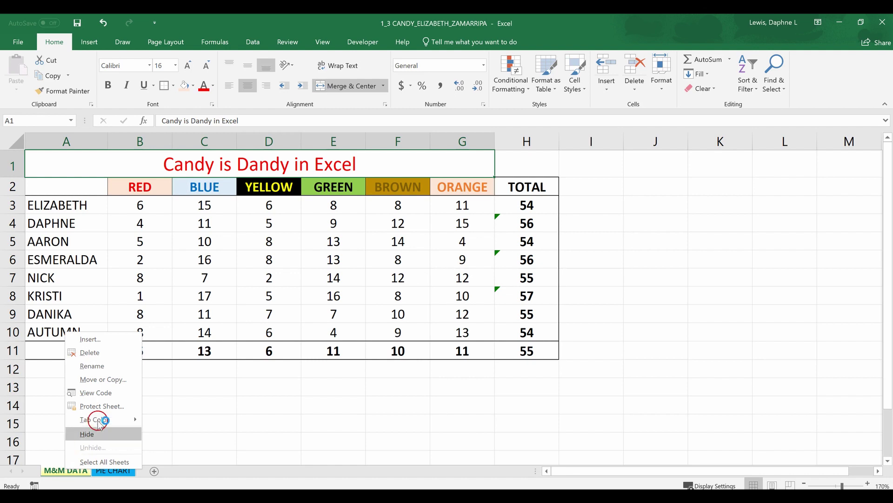
{"action": "left_click", "coordinate": [107, 366]}
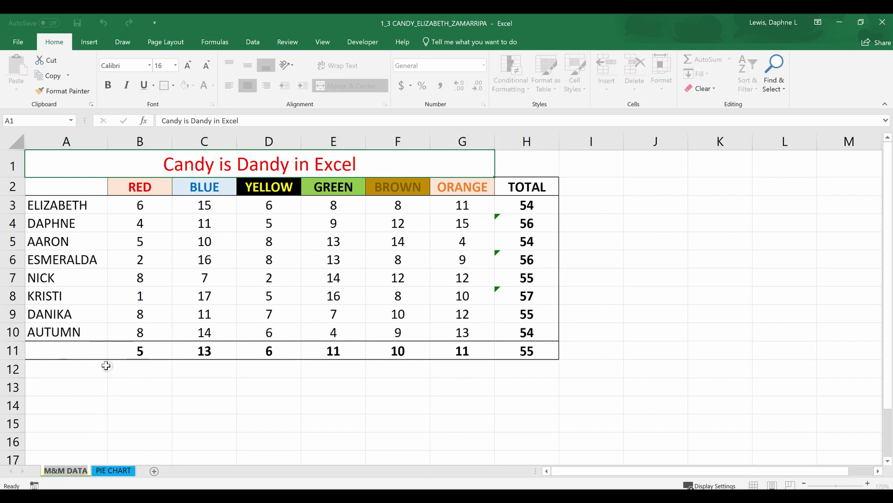
{"action": "type", "text": "M"}
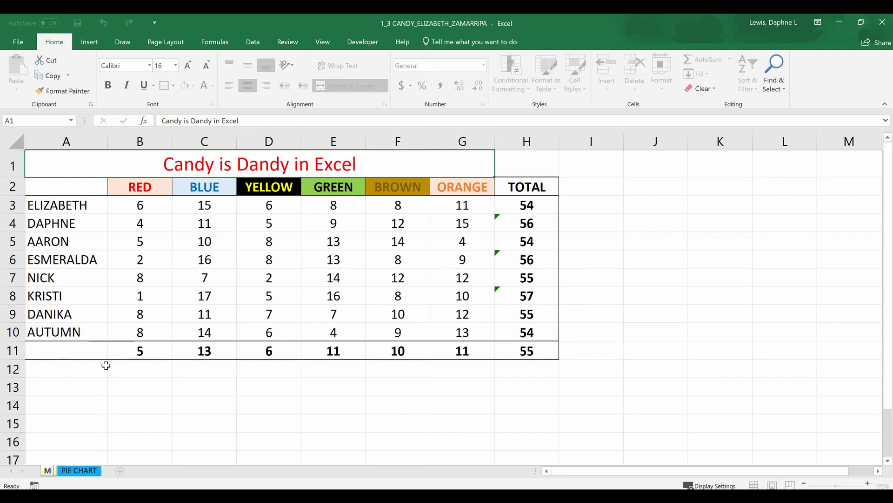
{"action": "type", "text": " and M Candy"}
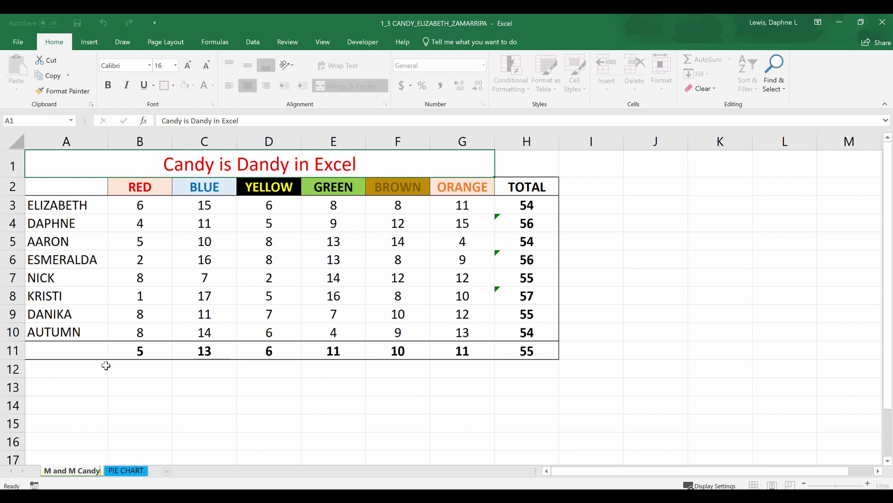
{"action": "left_click", "coordinate": [80, 367]}
{"action": "left_click", "coordinate": [81, 379]}
{"action": "left_click", "coordinate": [58, 479]}
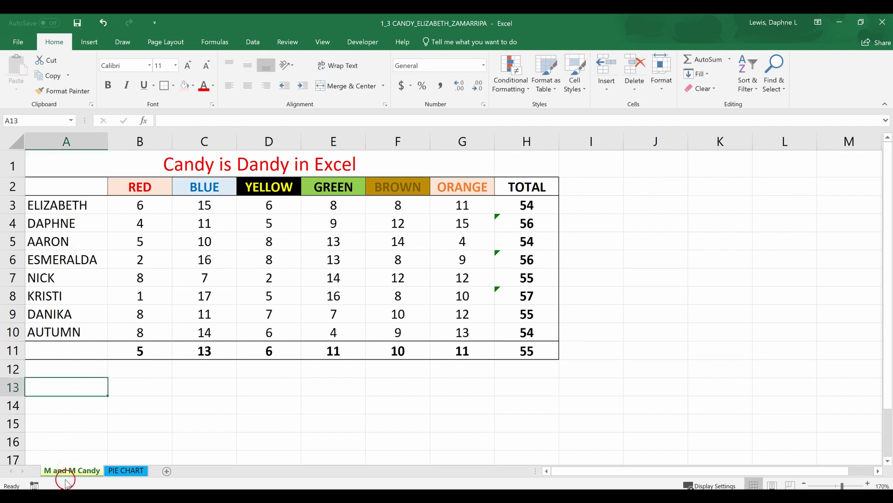
{"action": "left_click", "coordinate": [73, 476]}
{"action": "left_click", "coordinate": [65, 478]}
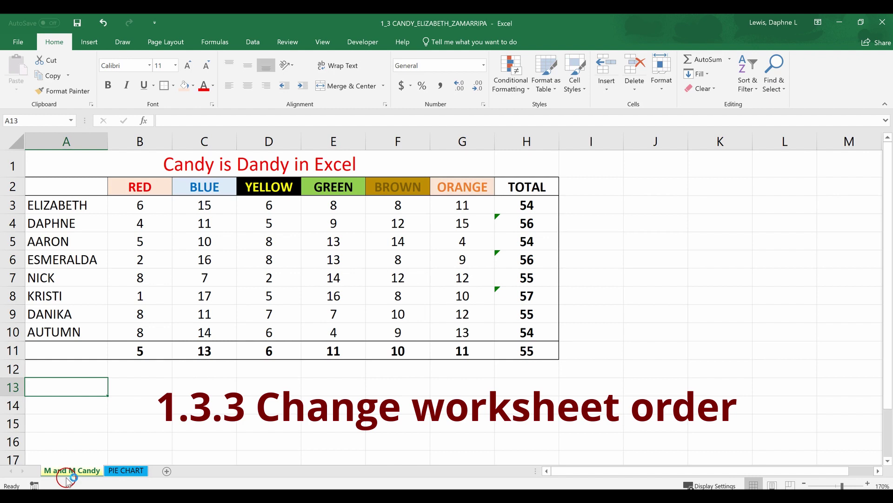
- Reorder the worksheets so that PIE CHART comes before M and M Candy
{"action": "left_click", "coordinate": [127, 471]}
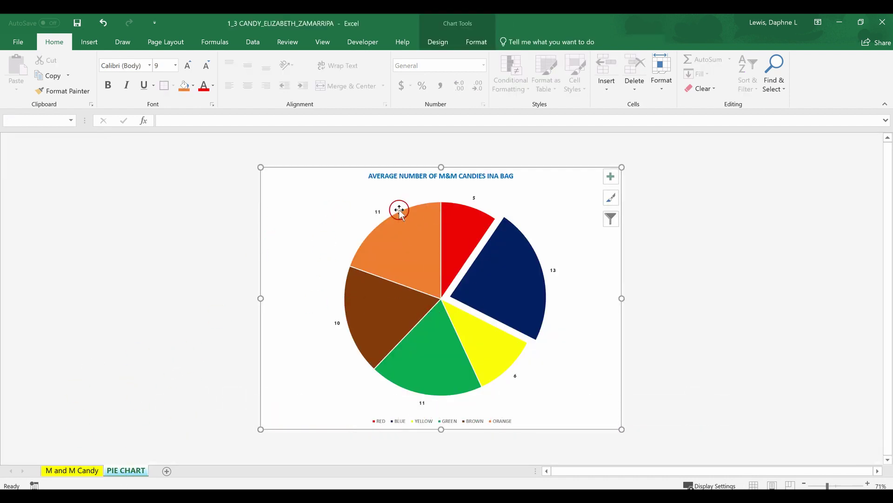
{"action": "mouse_move", "coordinate": [475, 386]}
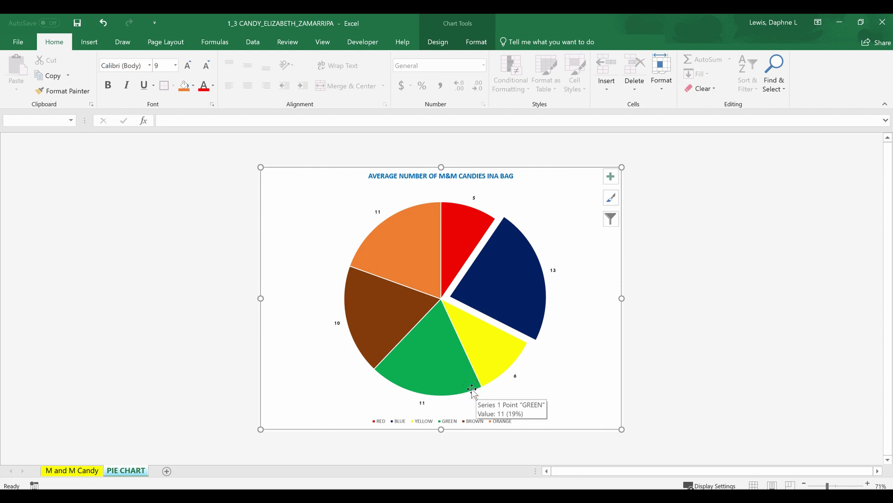
{"action": "left_click", "coordinate": [297, 457]}
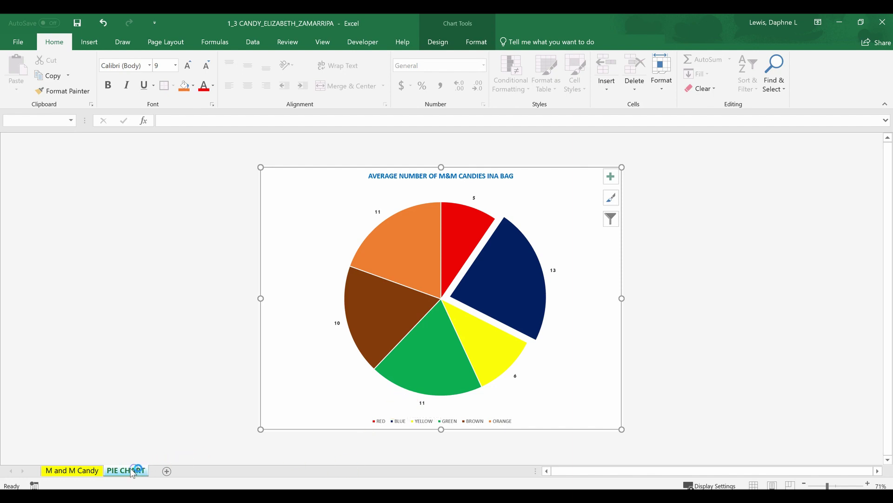
{"action": "left_click_drag", "start_coordinate": [132, 472], "coordinate": [41, 470]}
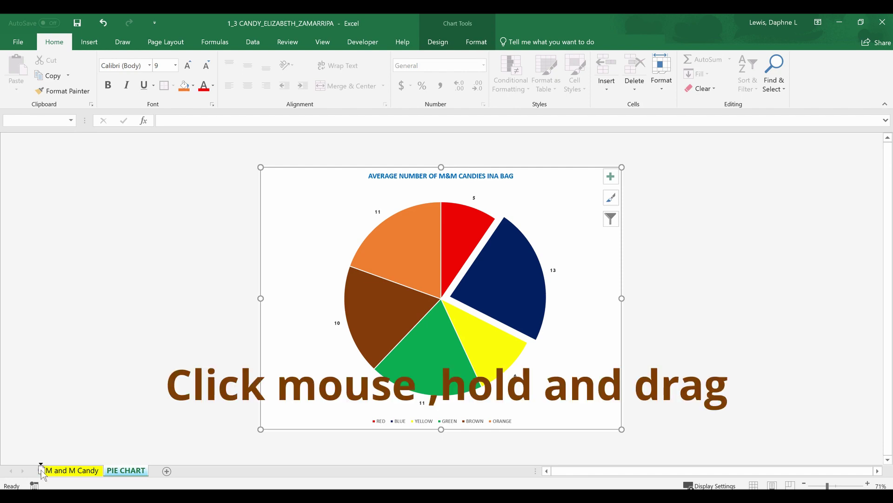
{"action": "left_click_drag", "start_coordinate": [41, 470], "coordinate": [41, 470]}
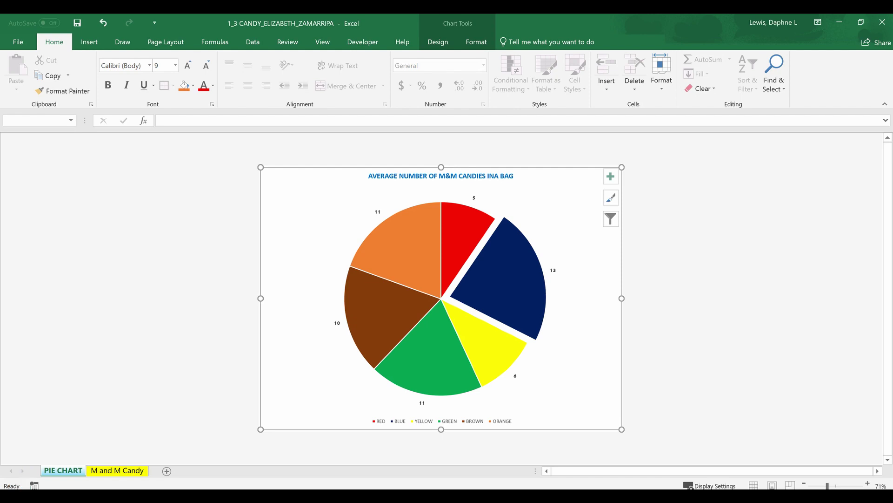
{"action": "left_click", "coordinate": [79, 394]}
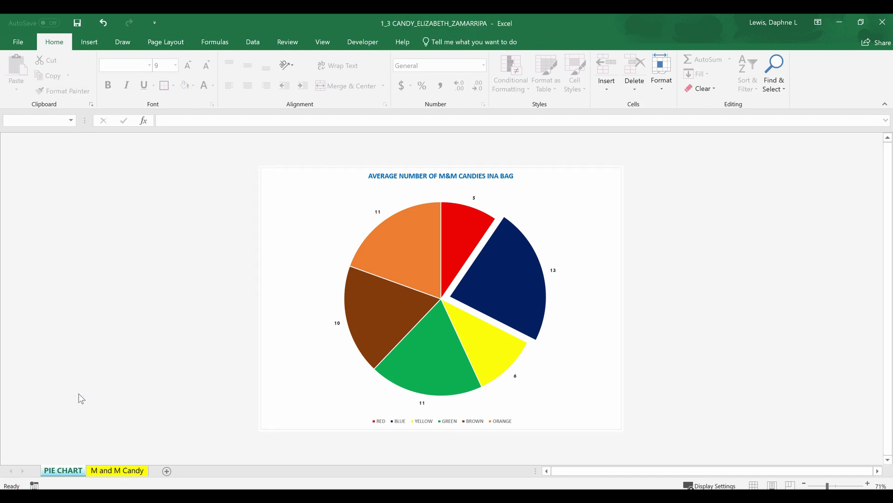
- Create a copy of the PIE CHART sheet in the same workbook, placed before the original PIE CHART
{"action": "right_click", "coordinate": [52, 470]}
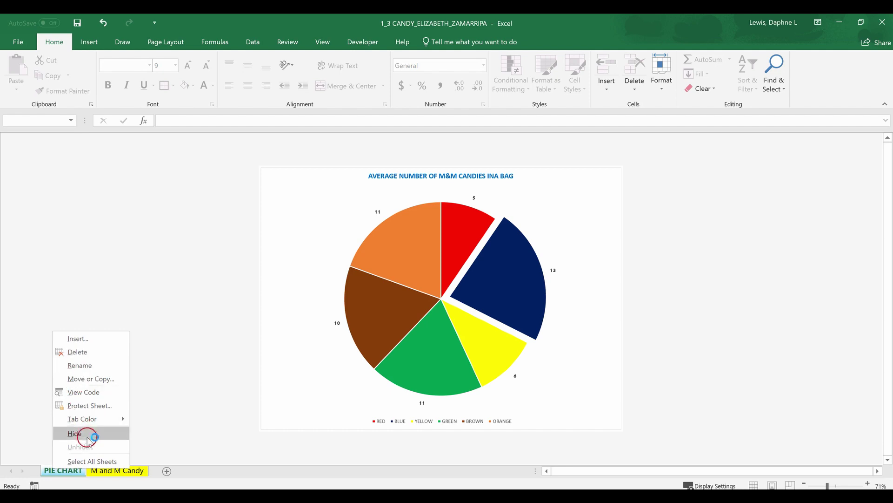
{"action": "left_click", "coordinate": [86, 379]}
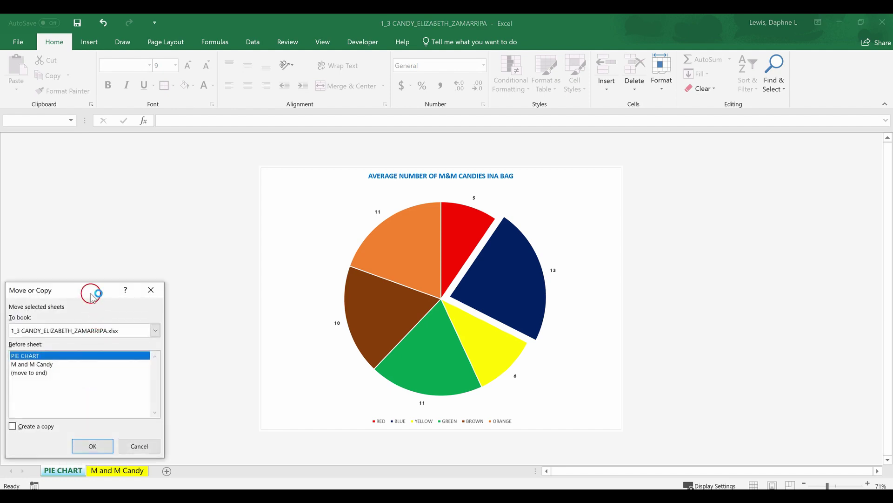
{"action": "left_click_drag", "start_coordinate": [90, 293], "coordinate": [187, 221]}
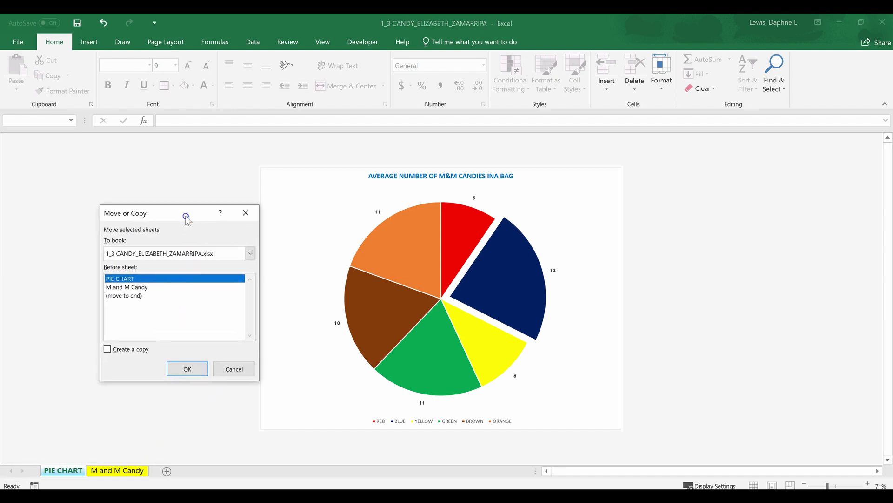
{"action": "left_click", "coordinate": [125, 279]}
{"action": "left_click", "coordinate": [107, 349]}
{"action": "left_click", "coordinate": [108, 349]}
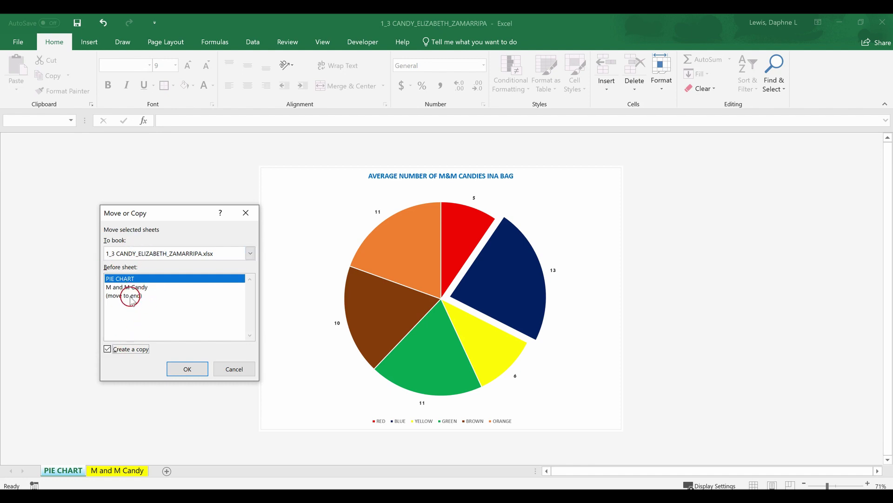
{"action": "left_click", "coordinate": [181, 367]}
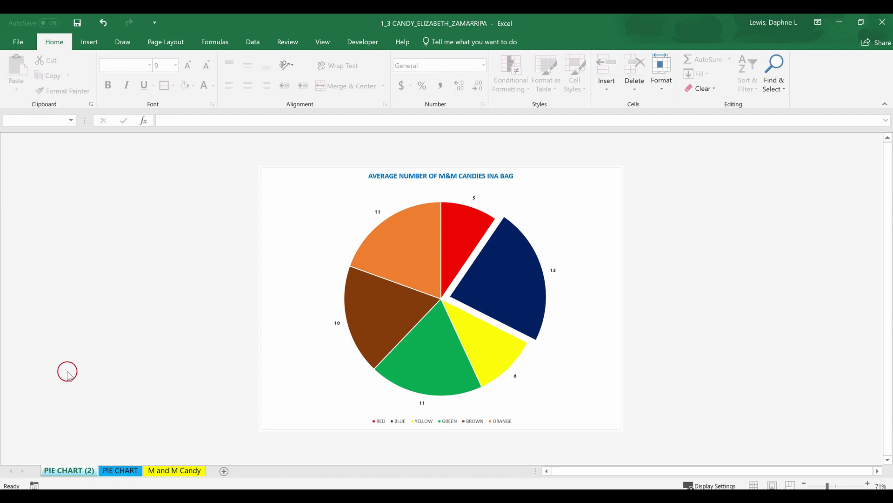
- Create a copy of the M and M Candy worksheet and place it at the end of the workbook
{"action": "left_click", "coordinate": [159, 470]}
{"action": "mouse_move", "coordinate": [158, 473]}
{"action": "left_mouse_down"}
{"action": "mouse_move", "coordinate": [69, 472]}
{"action": "mouse_move", "coordinate": [168, 476]}
{"action": "left_mouse_up"}
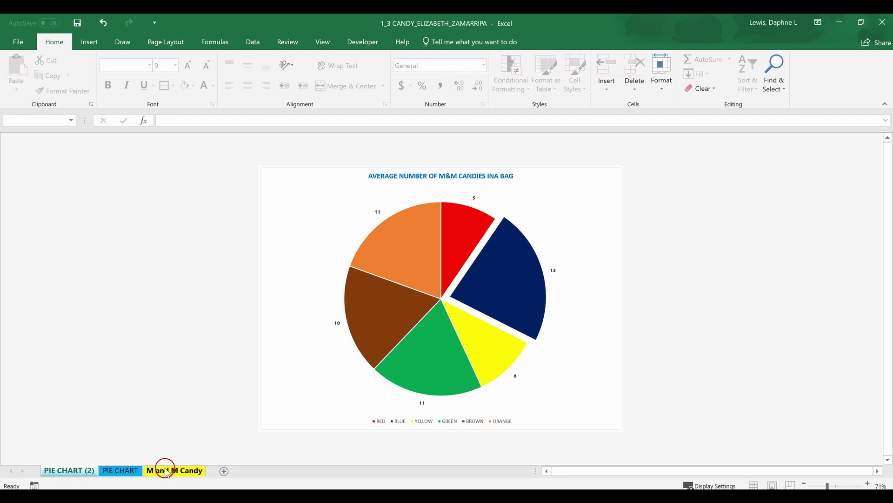
{"action": "right_click", "coordinate": [166, 472]}
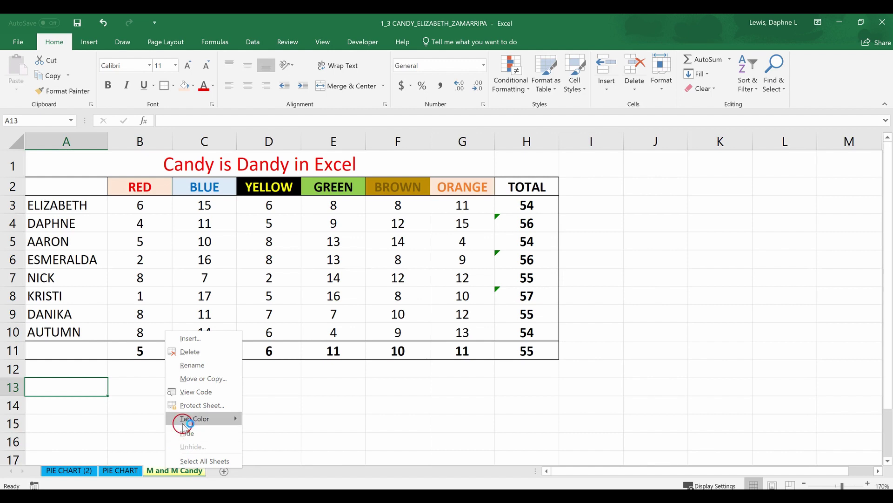
{"action": "left_click", "coordinate": [179, 378]}
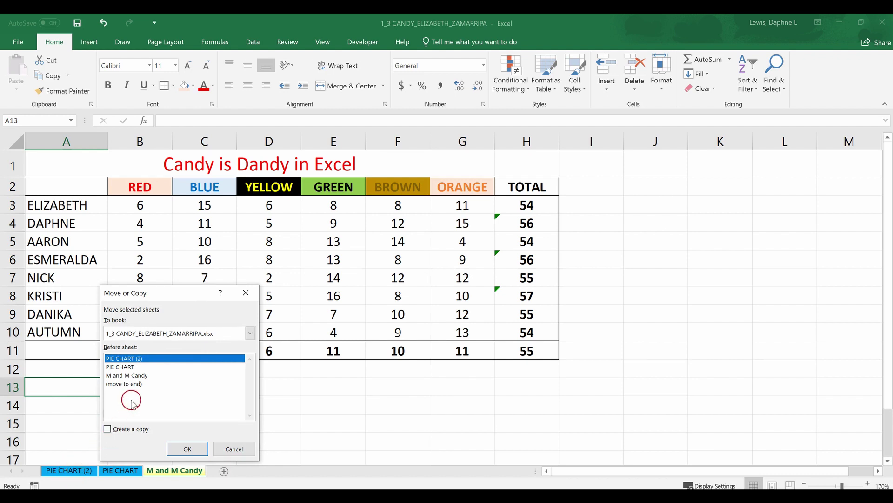
{"action": "left_click", "coordinate": [107, 429]}
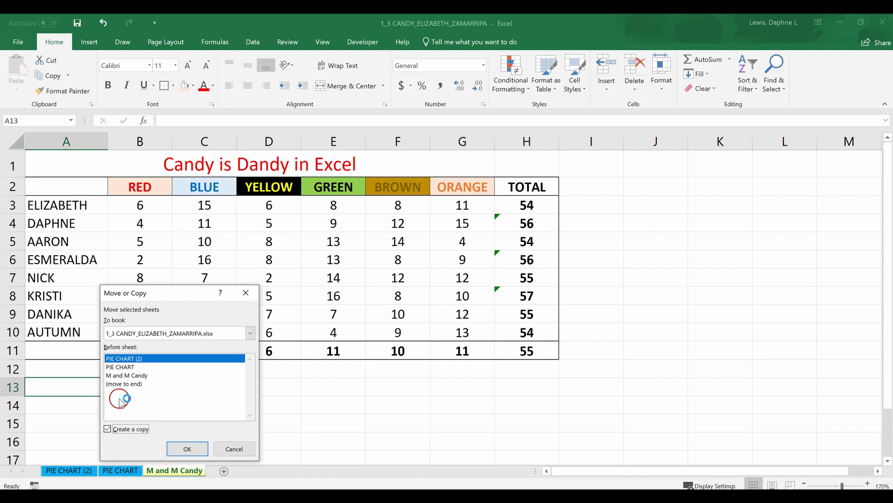
{"action": "left_click", "coordinate": [120, 385]}
{"action": "left_click", "coordinate": [182, 448]}
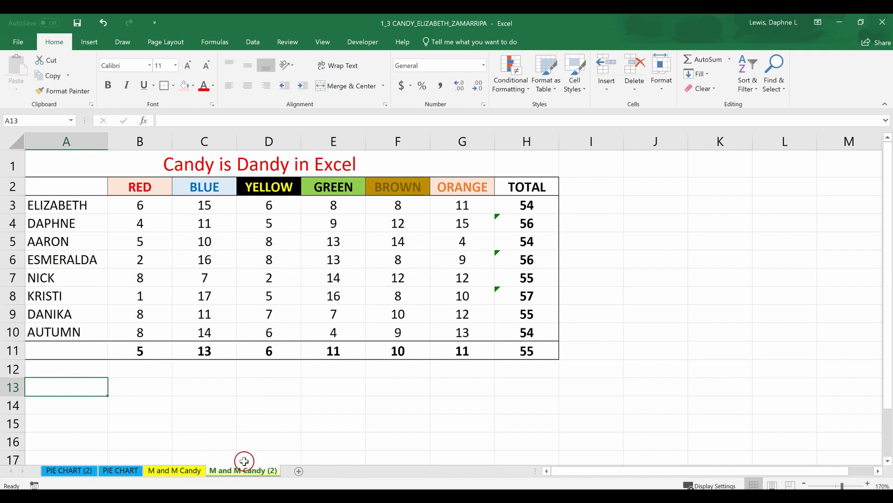
{"action": "left_click", "coordinate": [199, 470]}
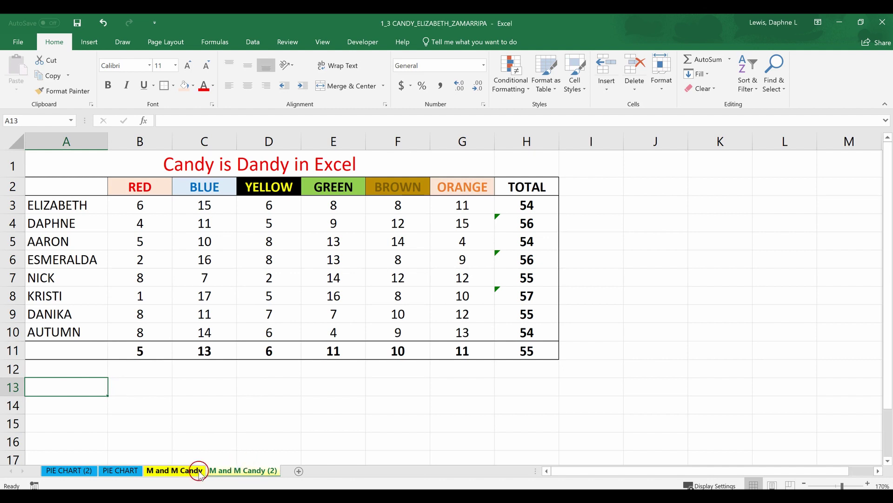
{"action": "left_click", "coordinate": [236, 470]}
{"action": "left_click", "coordinate": [192, 471]}
{"action": "left_click", "coordinate": [232, 474]}
{"action": "left_click", "coordinate": [237, 472]}
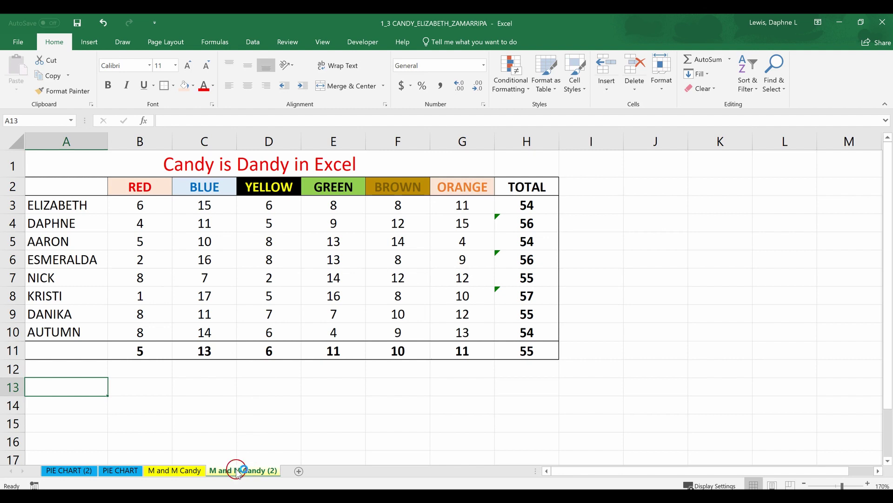
- Create a copy of the PIE CHART (2) sheet in the same workbook and place it at the end
{"action": "left_click", "coordinate": [68, 472]}
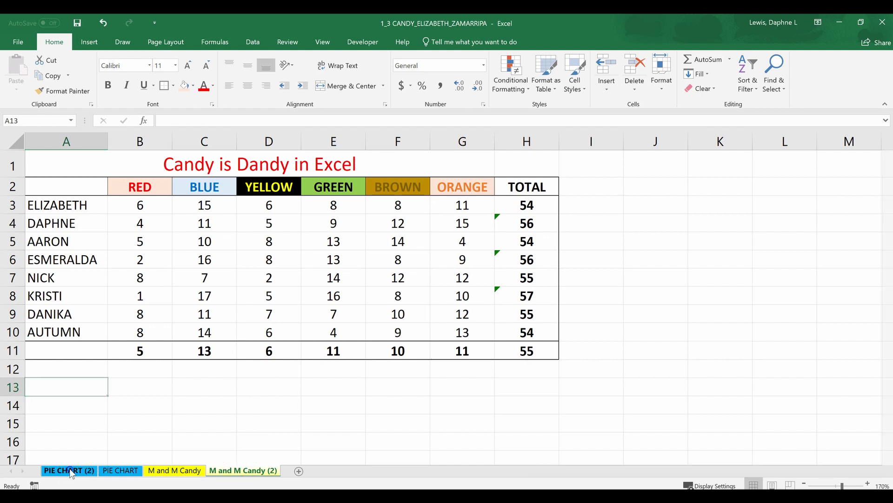
{"action": "right_click", "coordinate": [70, 472]}
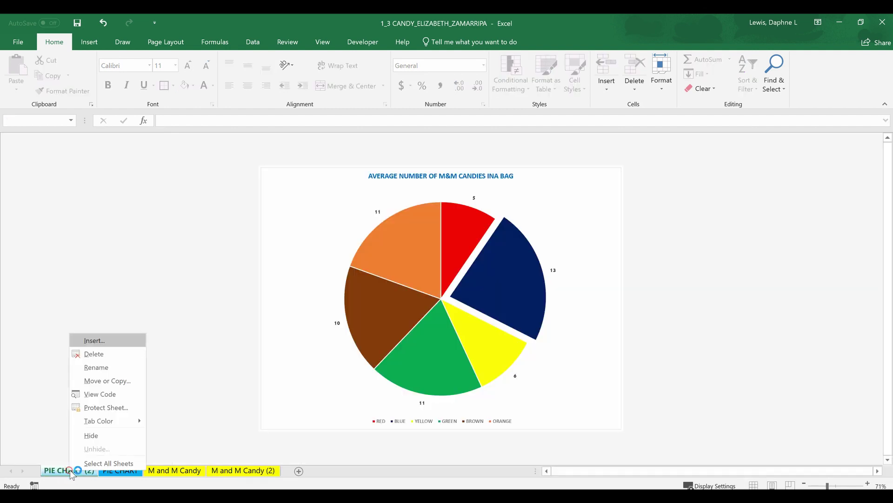
{"action": "left_click", "coordinate": [104, 381]}
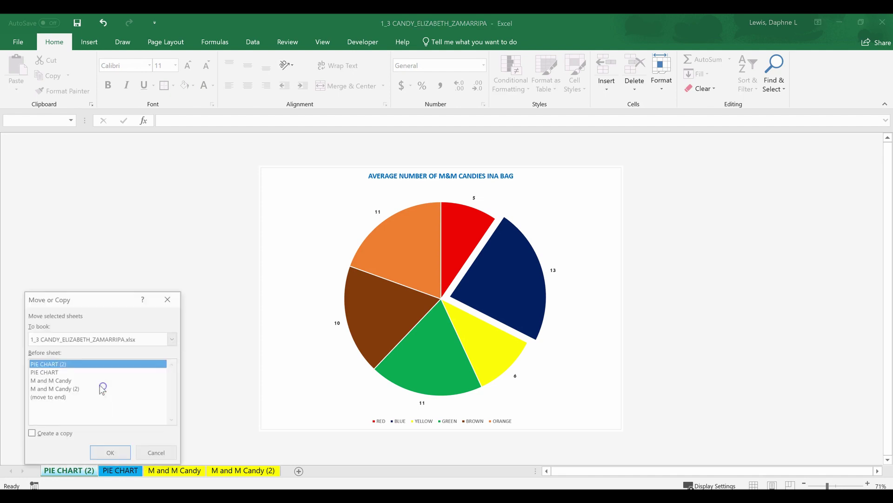
{"action": "left_click", "coordinate": [49, 373]}
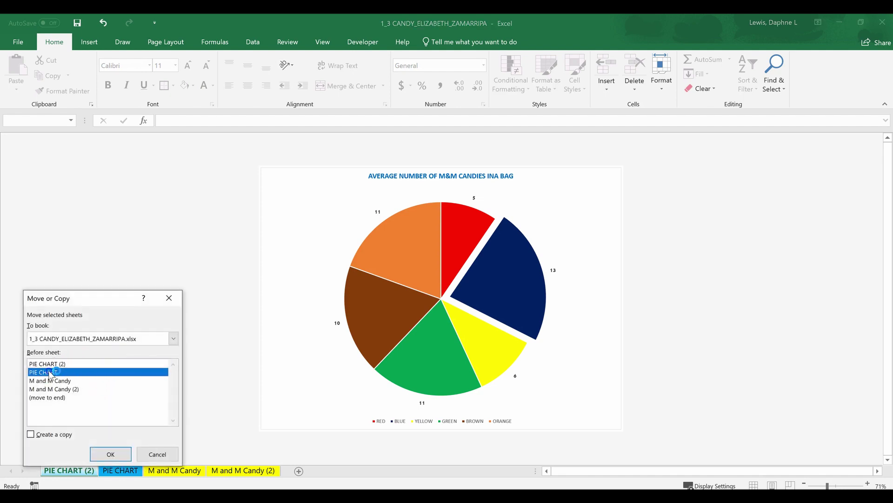
{"action": "left_click", "coordinate": [53, 398]}
{"action": "left_click", "coordinate": [31, 435]}
{"action": "left_click", "coordinate": [103, 454]}
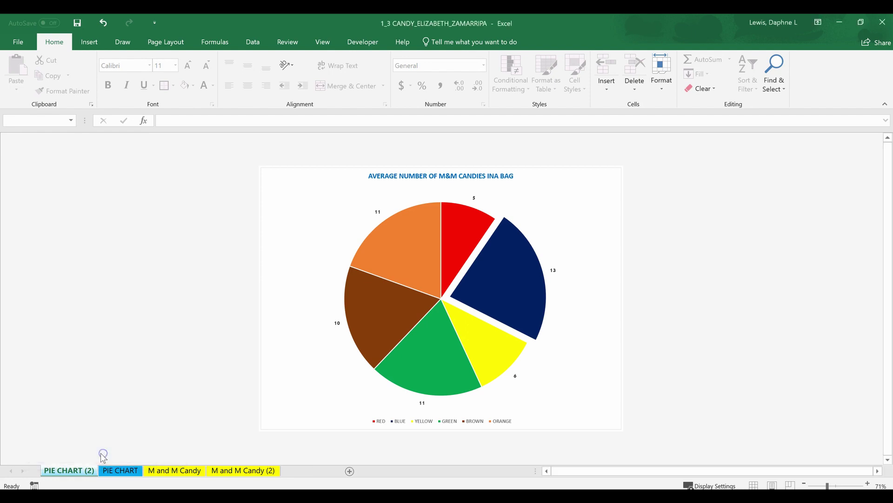
{"action": "left_click", "coordinate": [301, 470]}
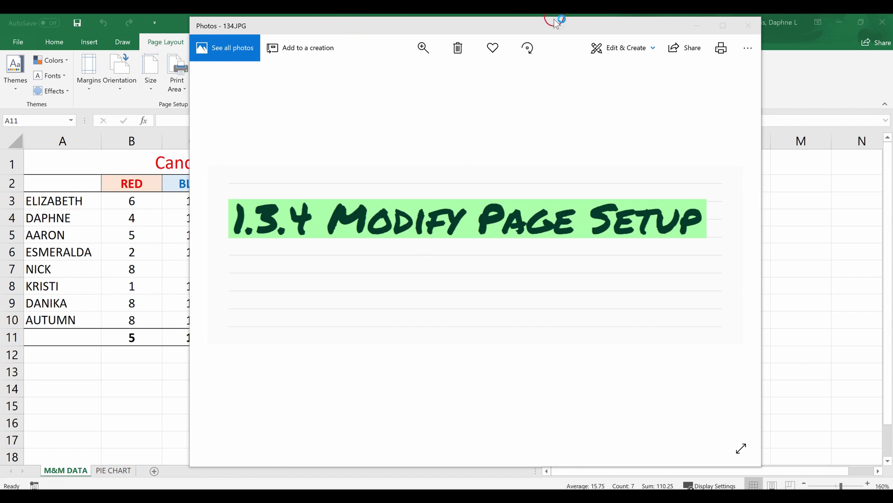
- Close the Modify Page Setup title image and return to the page layout options for the M&M DATA worksheet
{"action": "left_click", "coordinate": [748, 27]}
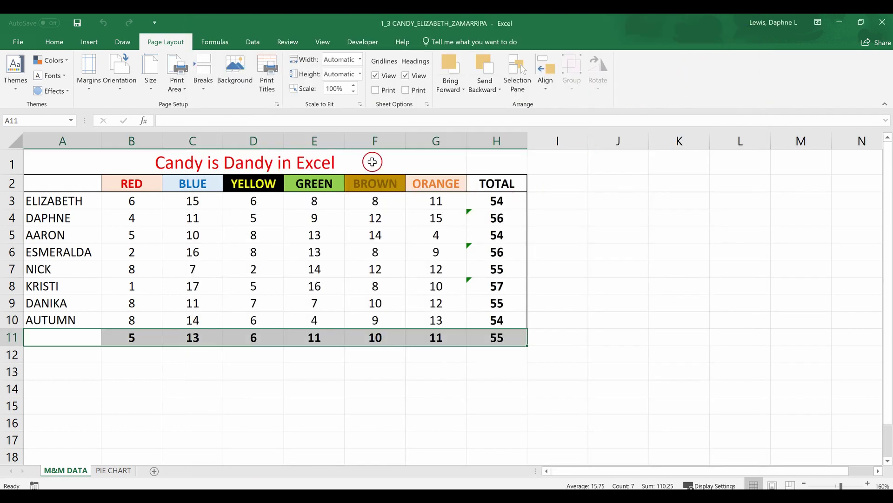
{"action": "left_click", "coordinate": [50, 43]}
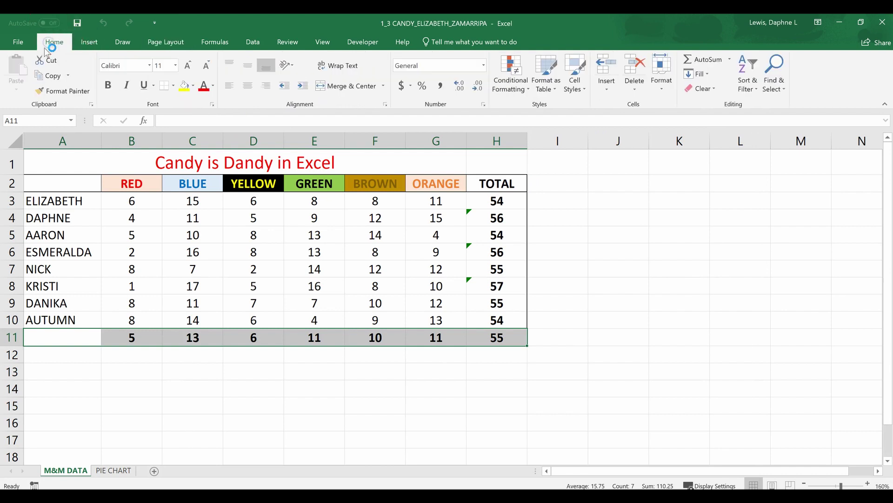
{"action": "left_click", "coordinate": [198, 100]}
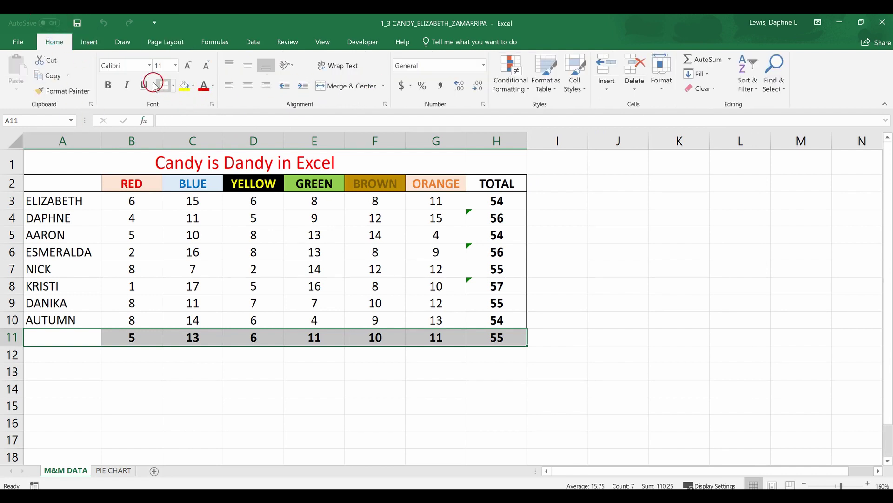
{"action": "left_click", "coordinate": [175, 43]}
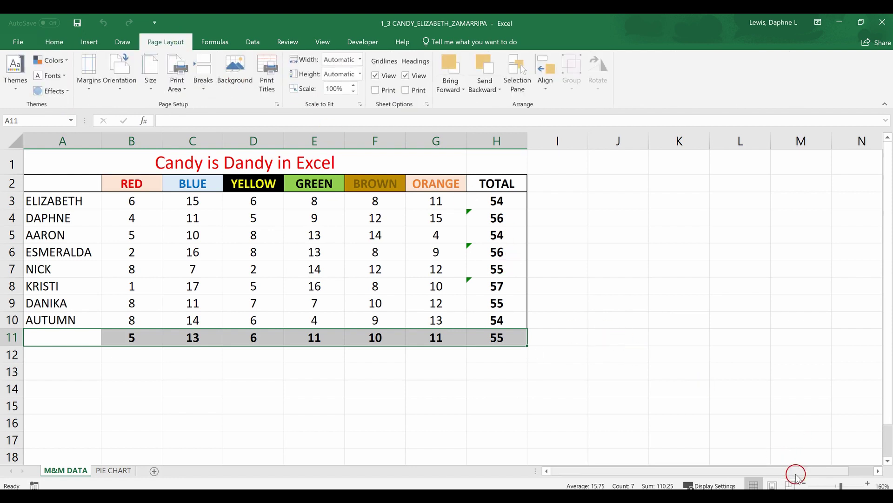
- Check the M&M DATA worksheet in print preview and return to the grid
{"action": "left_click", "coordinate": [832, 486]}
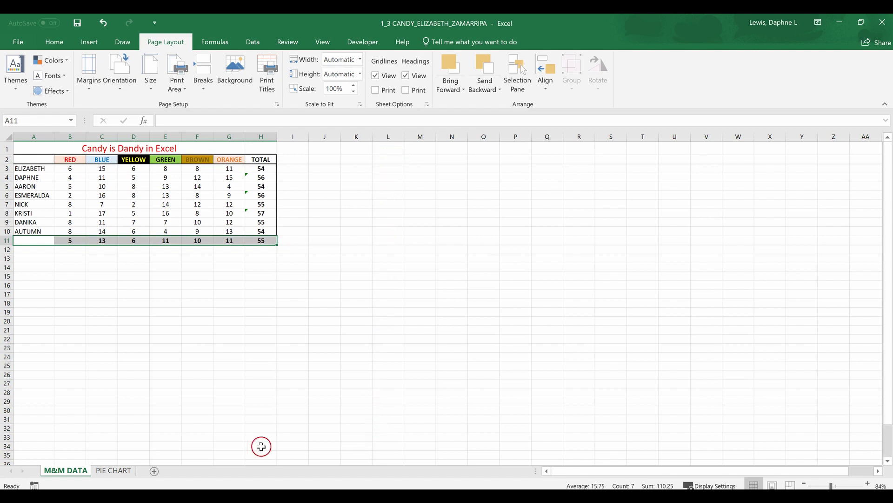
{"action": "left_click_drag", "start_coordinate": [389, 149], "coordinate": [379, 417]}
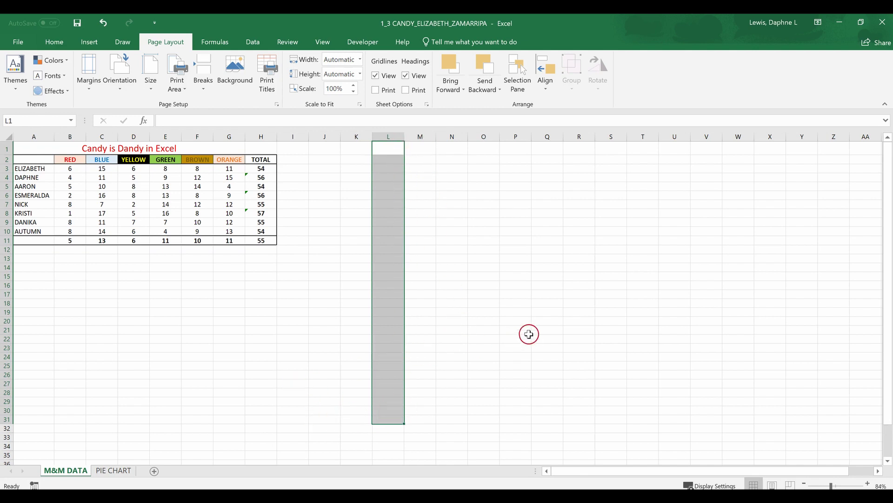
{"action": "left_click", "coordinate": [515, 330]}
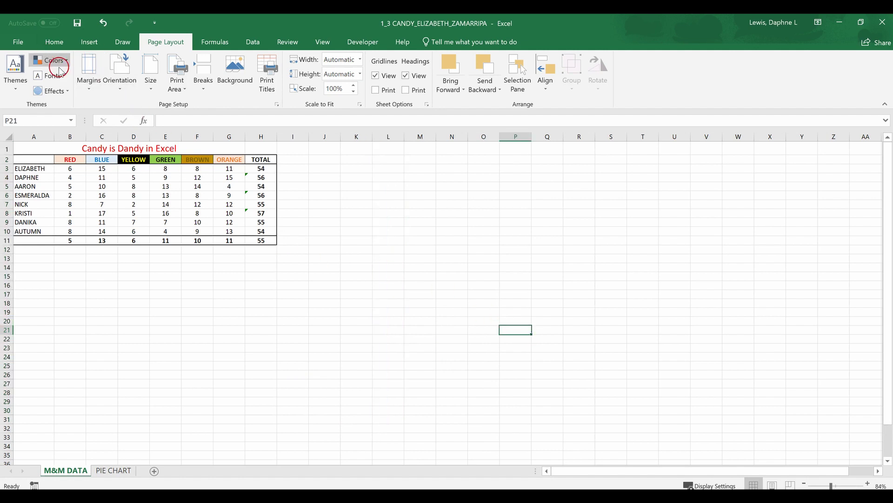
{"action": "left_click", "coordinate": [19, 43]}
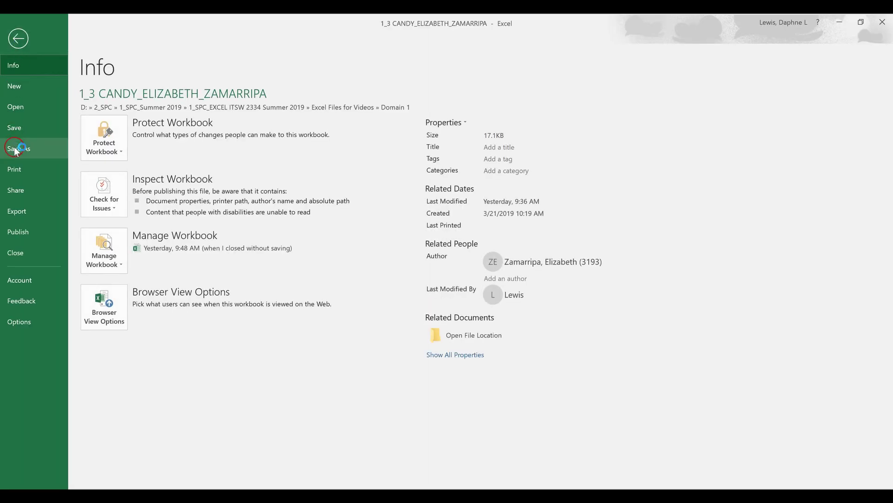
{"action": "left_click", "coordinate": [14, 171]}
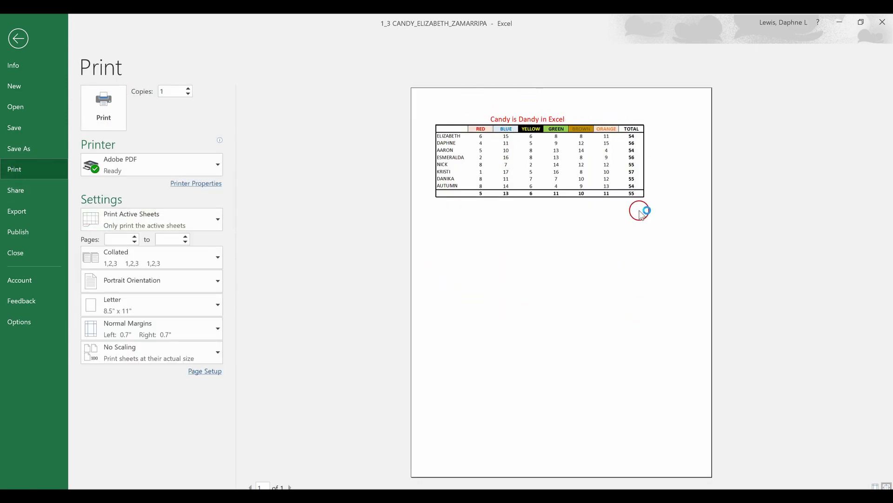
{"action": "left_click", "coordinate": [17, 38]}
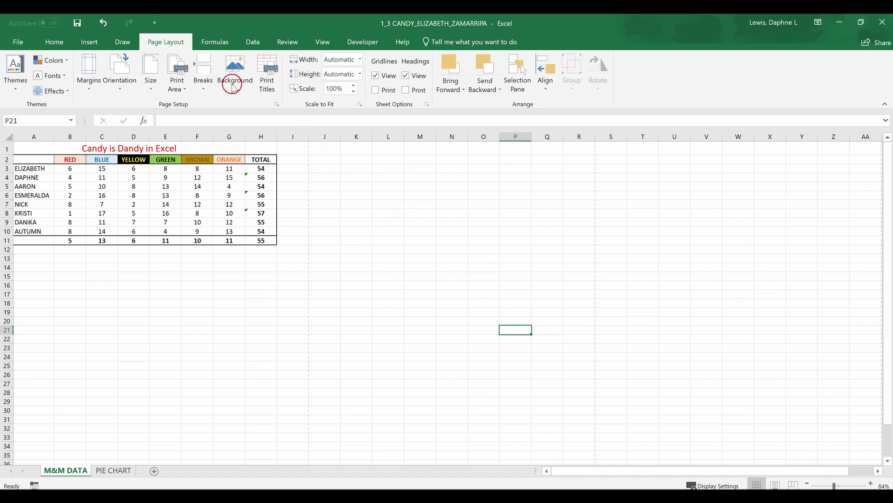
- Examine where the dashed vertical and horizontal page-break lines divide the M&M DATA worksheet into printable pages
{"action": "left_click_drag", "start_coordinate": [312, 147], "coordinate": [290, 259]}
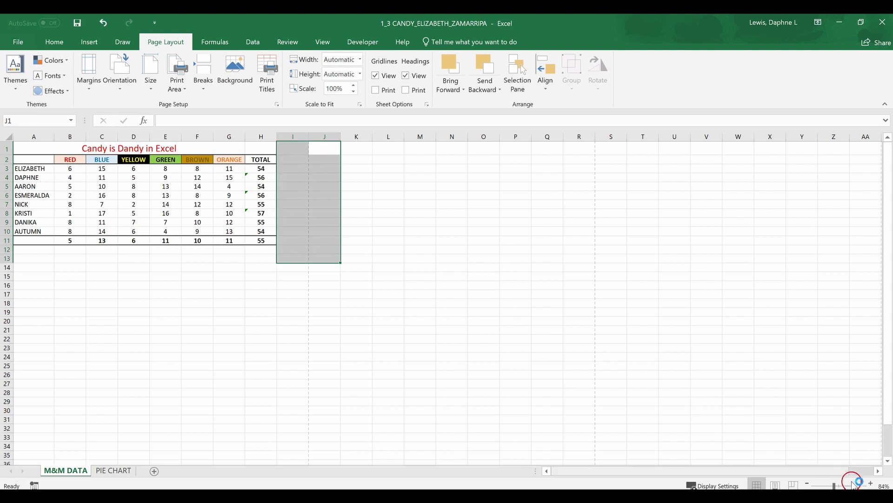
{"action": "left_click", "coordinate": [871, 484]}
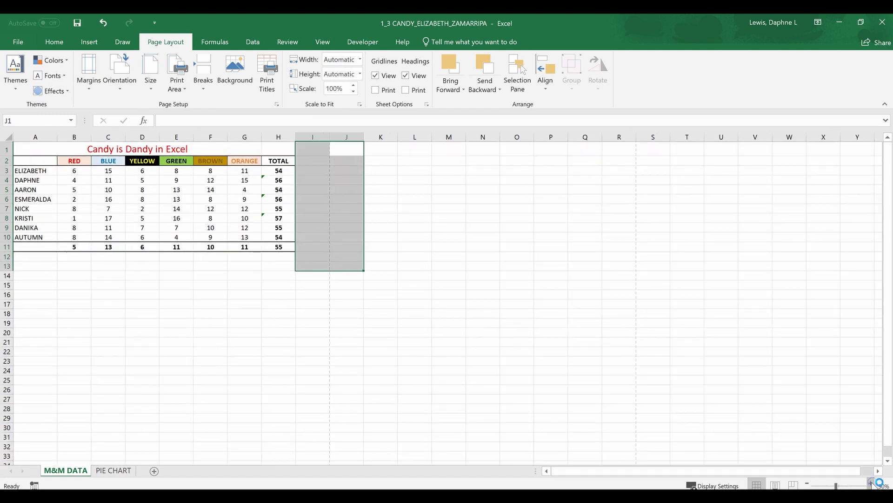
{"action": "left_click", "coordinate": [872, 484]}
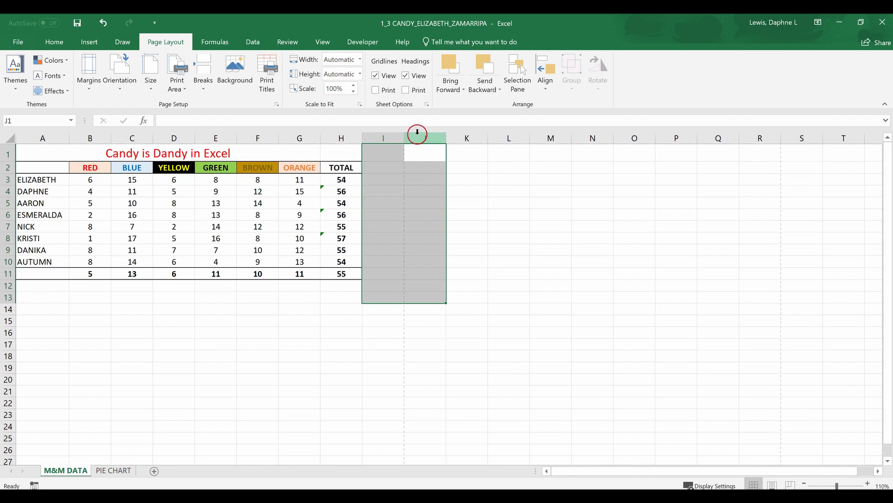
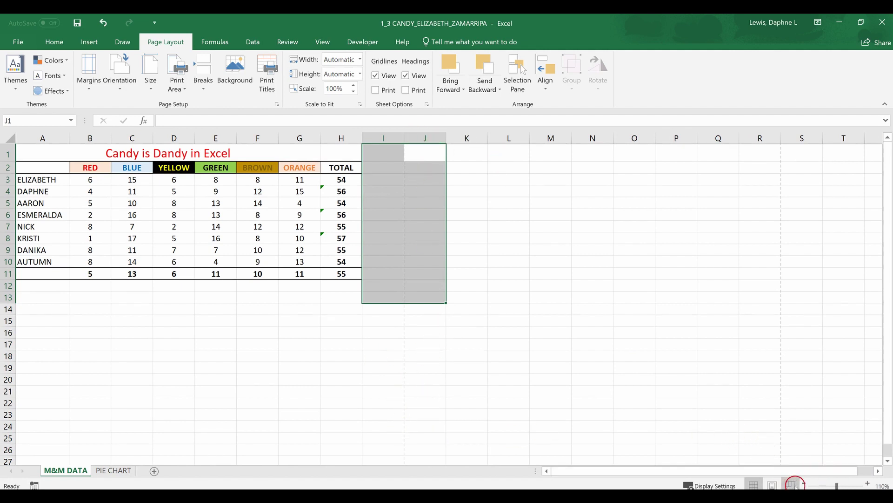
{"action": "left_click", "coordinate": [805, 485]}
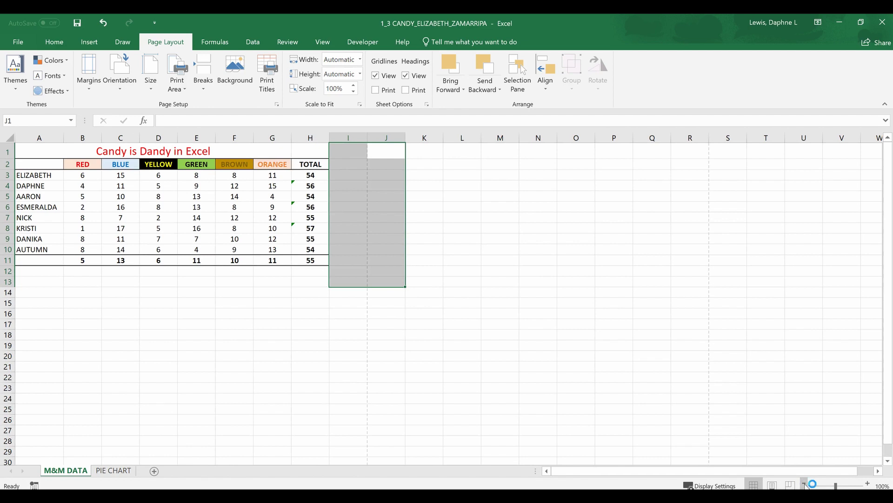
{"action": "left_click", "coordinate": [805, 485]}
{"action": "left_click", "coordinate": [805, 485]}
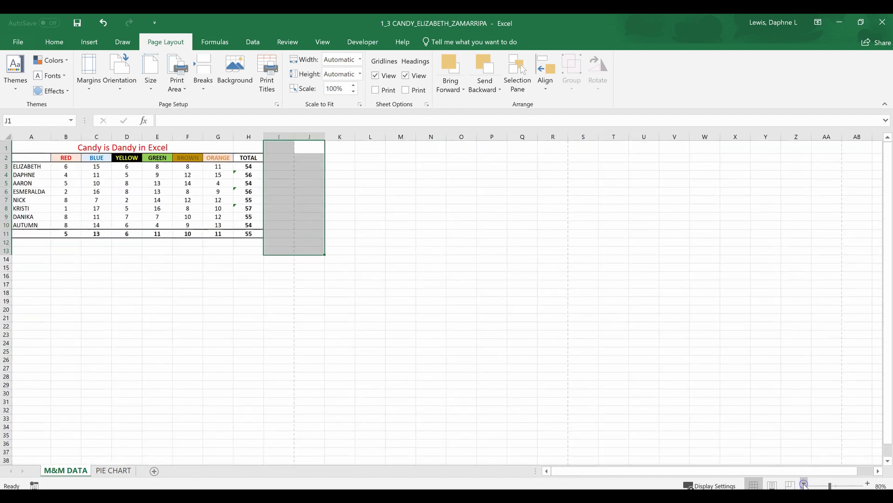
{"action": "scroll", "coordinate": [666, 422], "scroll_direction": "down", "scroll_amount": 5}
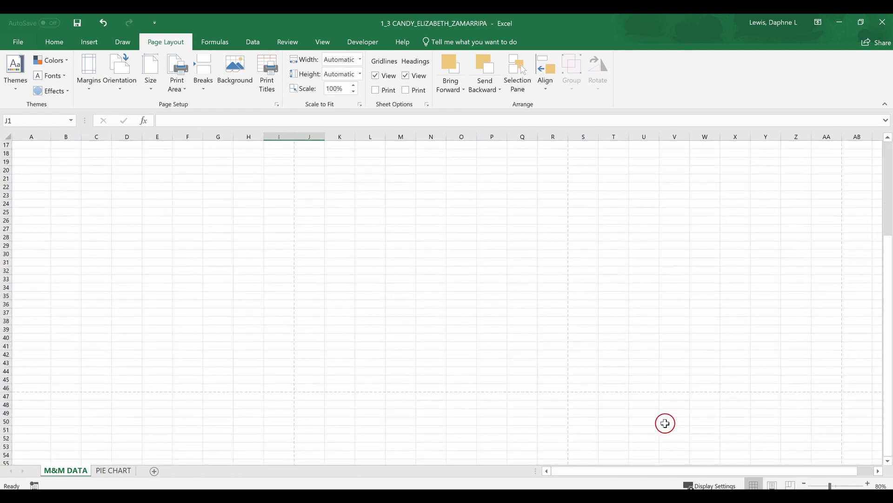
{"action": "left_click_drag", "start_coordinate": [289, 378], "coordinate": [300, 403]}
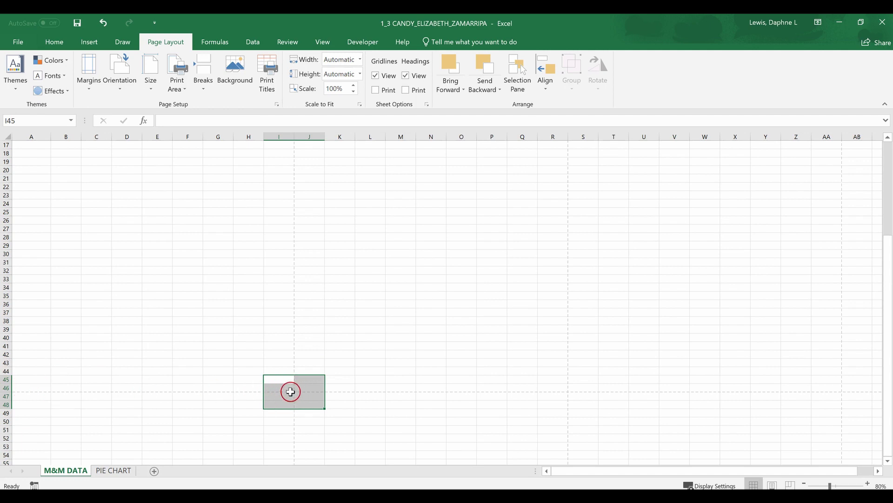
{"action": "scroll", "coordinate": [361, 375], "scroll_direction": "up", "scroll_amount": 4}
{"action": "scroll", "coordinate": [360, 375], "scroll_direction": "up", "scroll_amount": 2}
{"action": "left_click", "coordinate": [393, 267]}
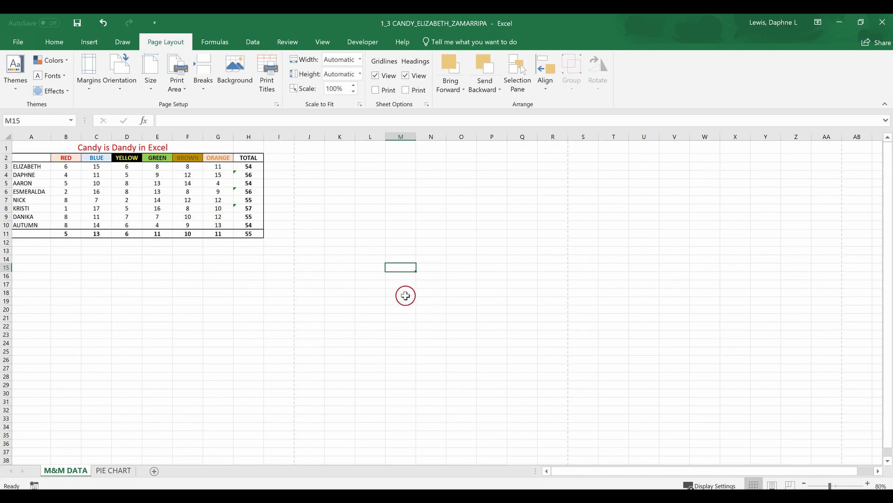
{"action": "scroll", "coordinate": [400, 316], "scroll_direction": "down", "scroll_amount": 11}
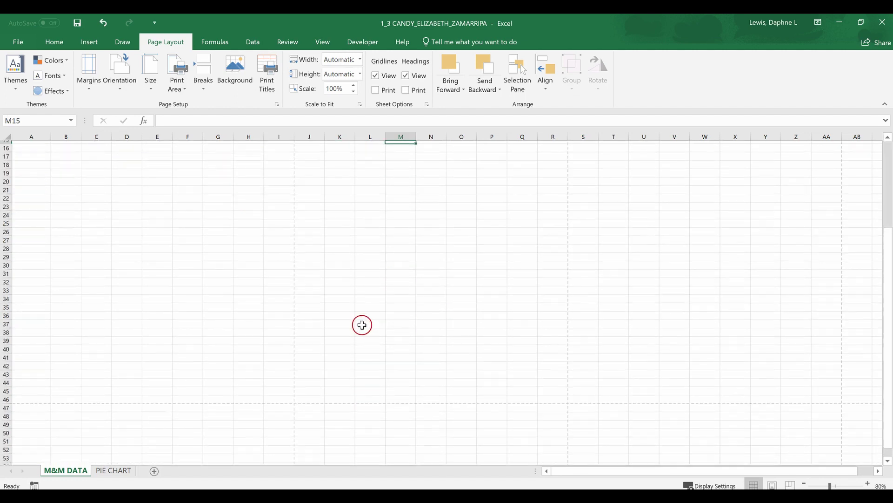
{"action": "left_click", "coordinate": [198, 368]}
{"action": "left_click", "coordinate": [423, 364]}
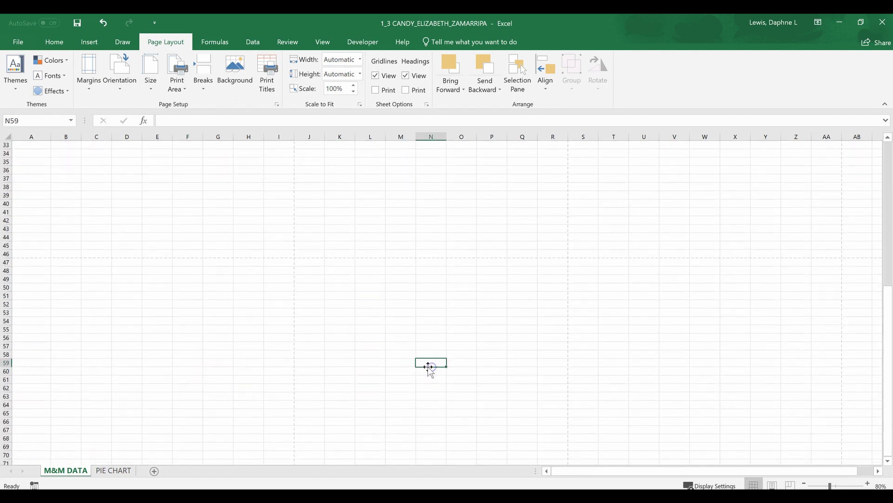
{"action": "scroll", "coordinate": [422, 367], "scroll_direction": "up", "scroll_amount": 11}
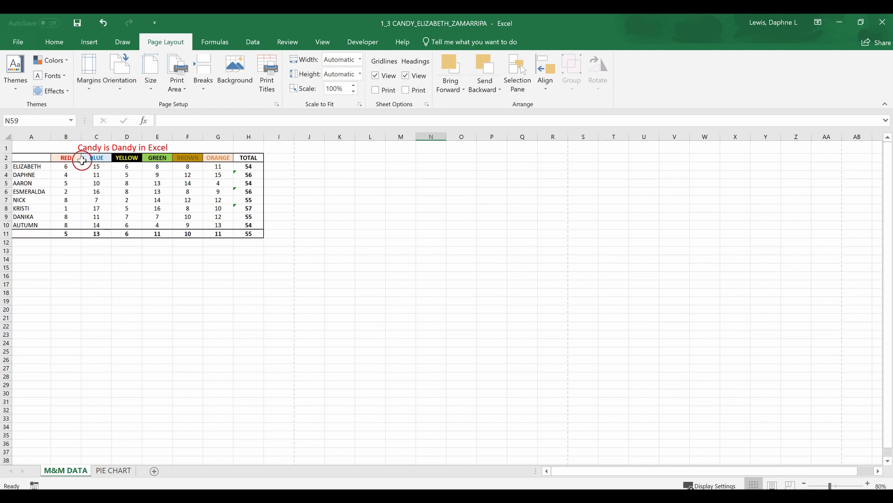
{"action": "left_click_drag", "start_coordinate": [44, 419], "coordinate": [273, 145]}
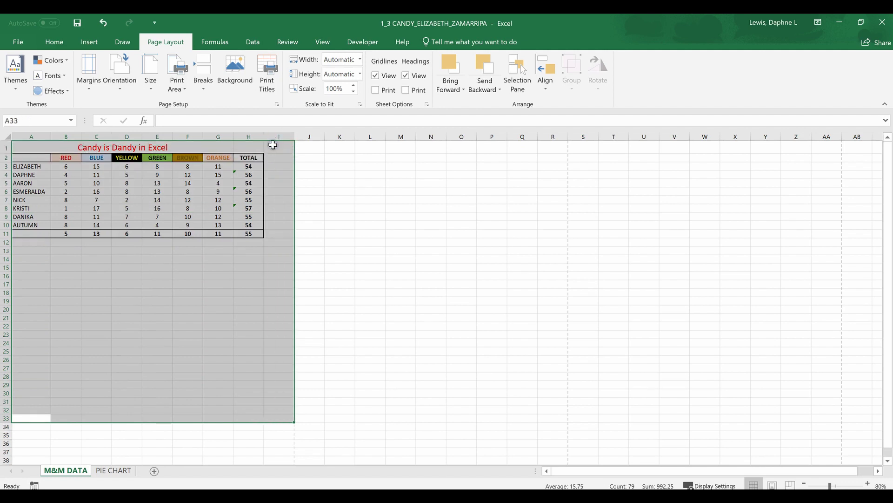
- Set the M&M DATA worksheet's page orientation to Landscape
{"action": "left_click", "coordinate": [126, 95]}
{"action": "left_click", "coordinate": [151, 101]}
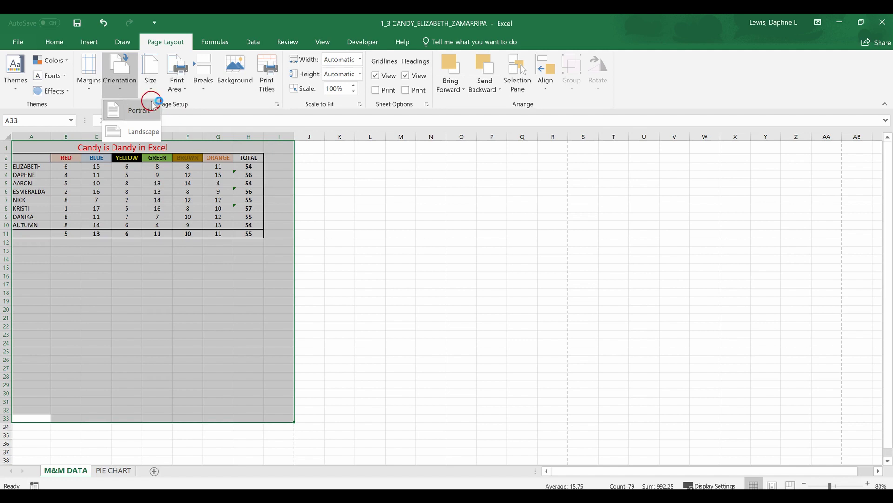
{"action": "left_click", "coordinate": [147, 131]}
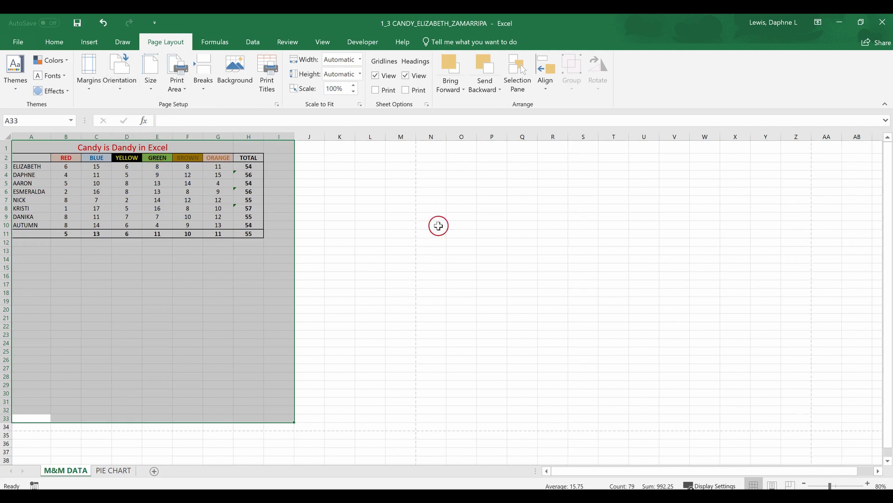
- Check the landscape page break and print preview of the M&M DATA worksheet, then return to the grid
{"action": "left_click_drag", "start_coordinate": [424, 148], "coordinate": [404, 298]}
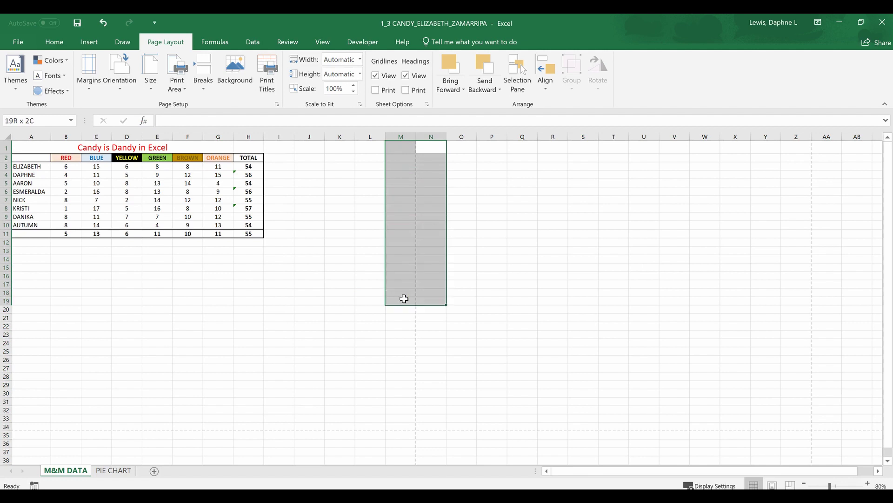
{"action": "left_click", "coordinate": [18, 42]}
{"action": "left_click", "coordinate": [19, 169]}
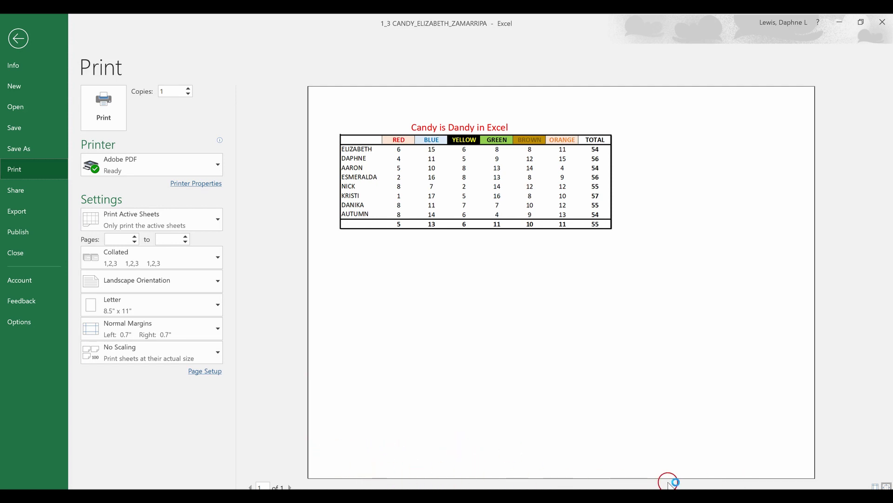
{"action": "left_click", "coordinate": [17, 32]}
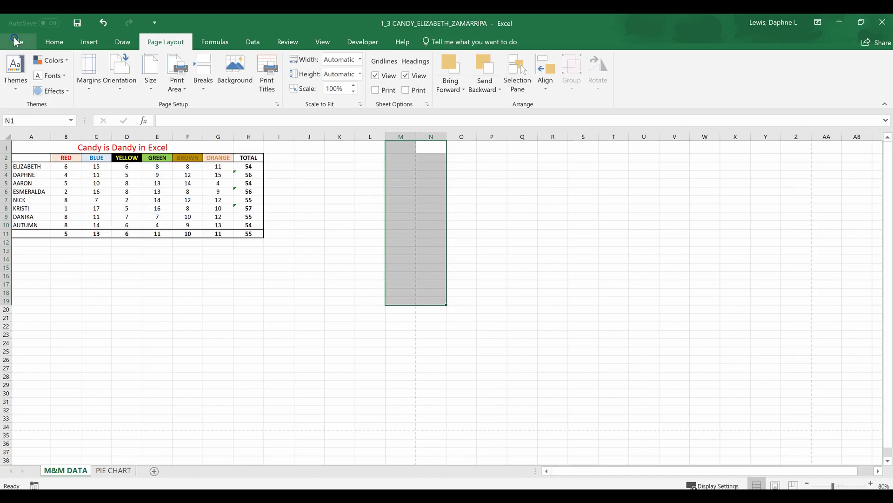
- Set the M&M DATA worksheet's page orientation back to Portrait
{"action": "left_click", "coordinate": [118, 96]}
{"action": "left_click", "coordinate": [118, 113]}
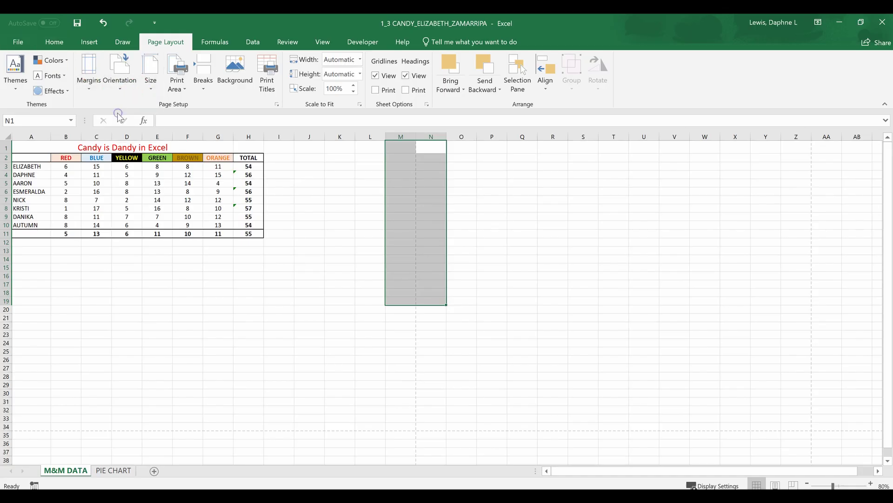
- Apply the Wide margins preset to the M&M DATA worksheet and check its print preview
{"action": "left_click", "coordinate": [85, 92]}
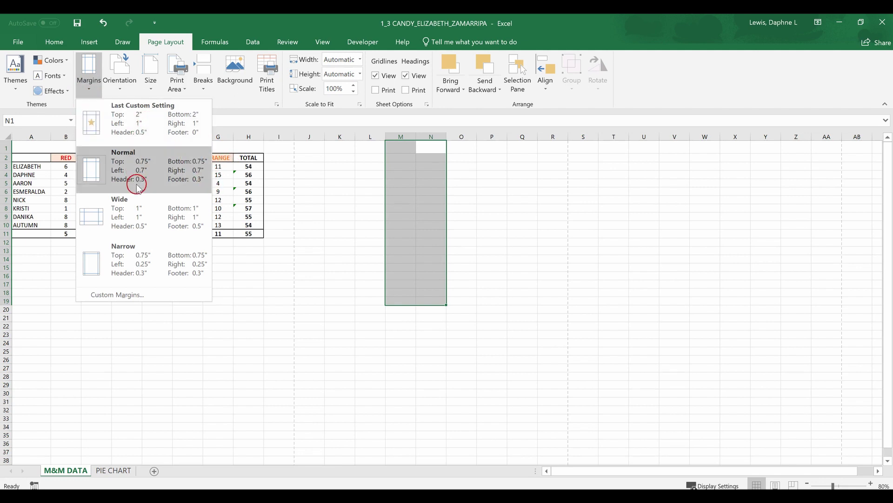
{"action": "left_click", "coordinate": [131, 219]}
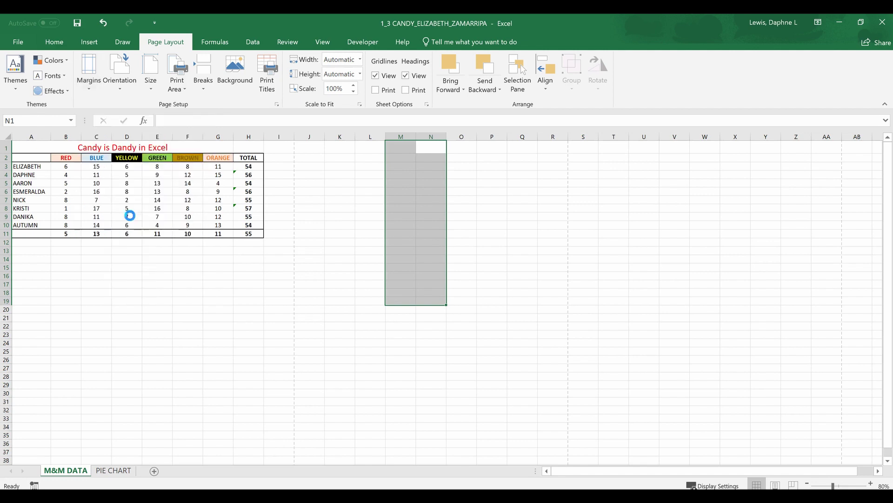
{"action": "left_click", "coordinate": [22, 43]}
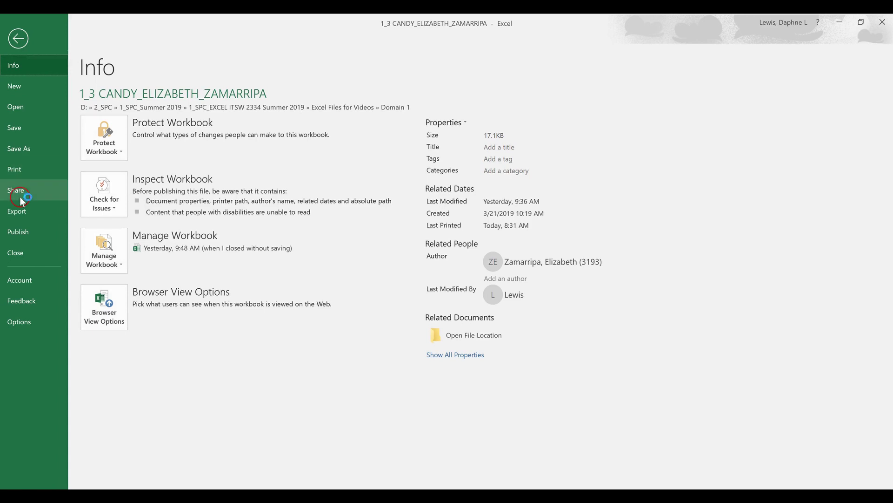
{"action": "left_click", "coordinate": [25, 169]}
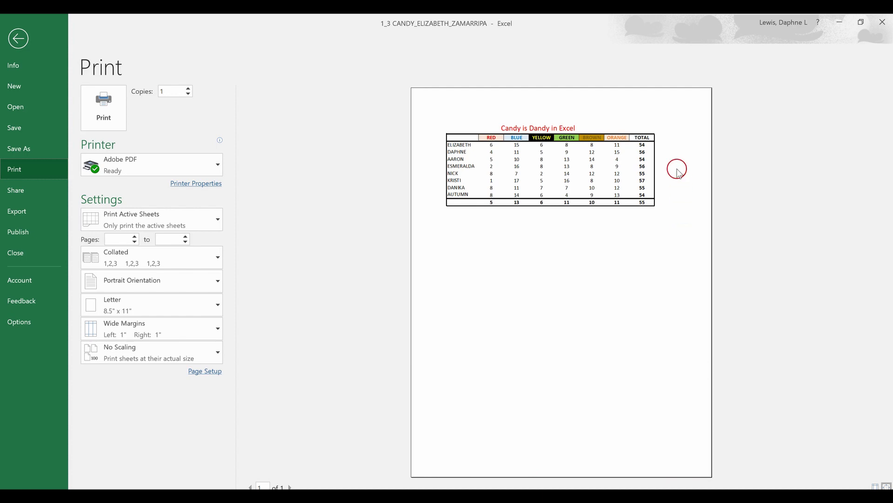
{"action": "left_click", "coordinate": [18, 38]}
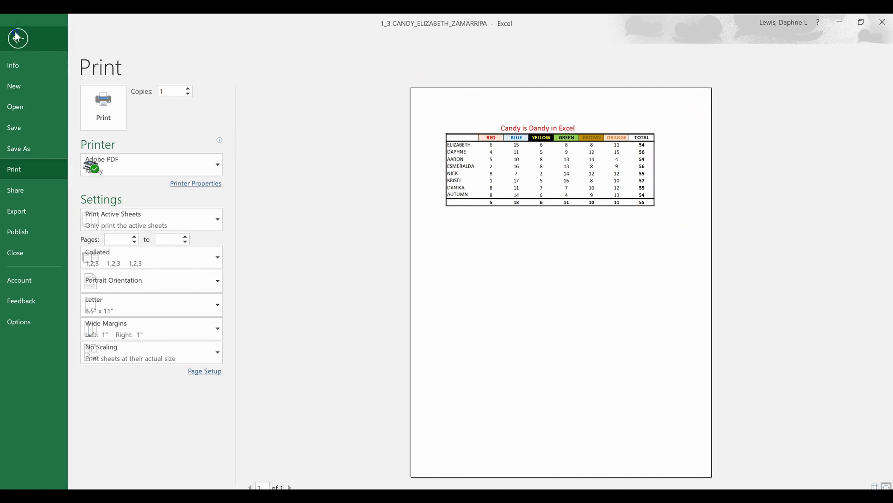
- Set custom page margins of 1.5 inches for left and right and 2 inches for top and bottom
{"action": "left_click", "coordinate": [84, 95]}
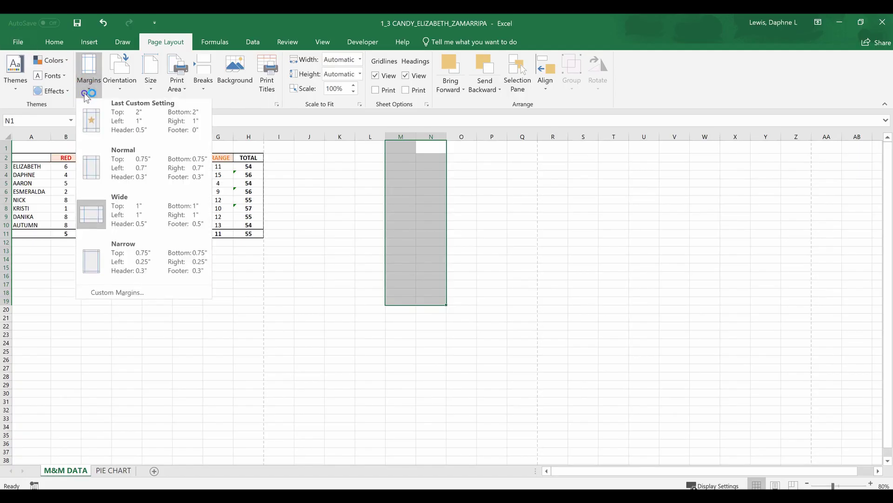
{"action": "left_click", "coordinate": [113, 298]}
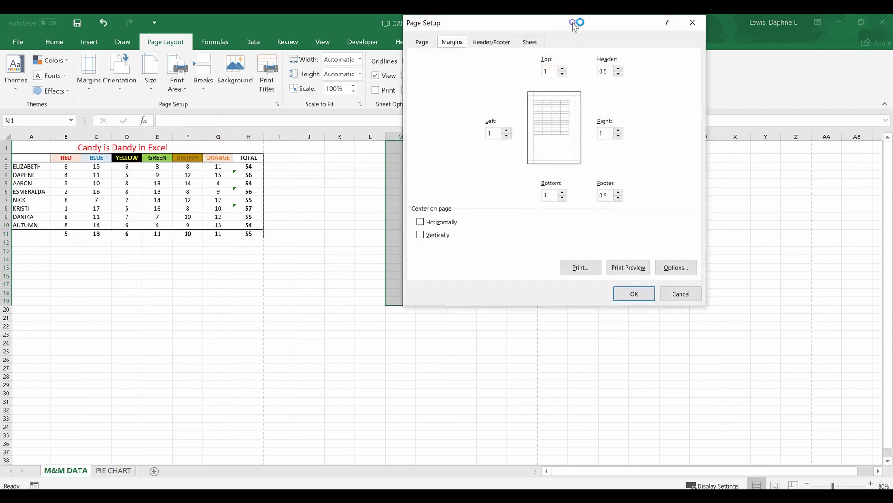
{"action": "left_click_drag", "start_coordinate": [576, 26], "coordinate": [440, 96]}
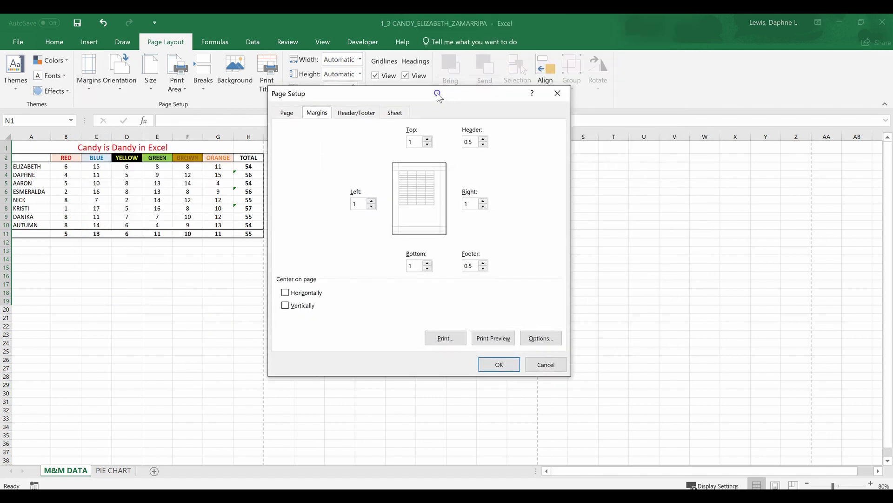
{"action": "left_click", "coordinate": [370, 199]}
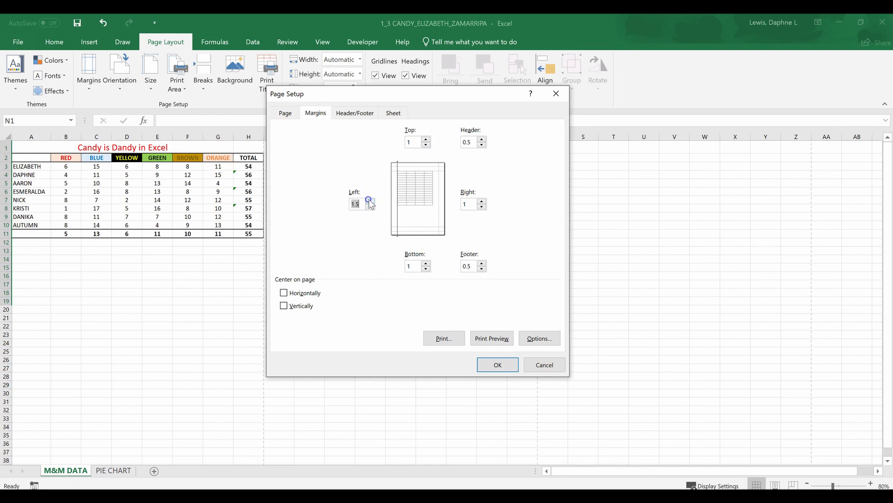
{"action": "left_click", "coordinate": [477, 203]}
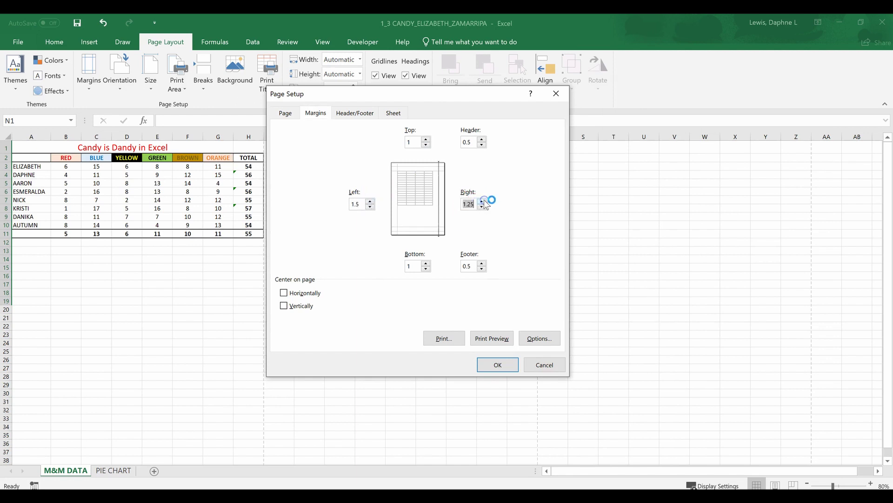
{"action": "left_click", "coordinate": [425, 137]}
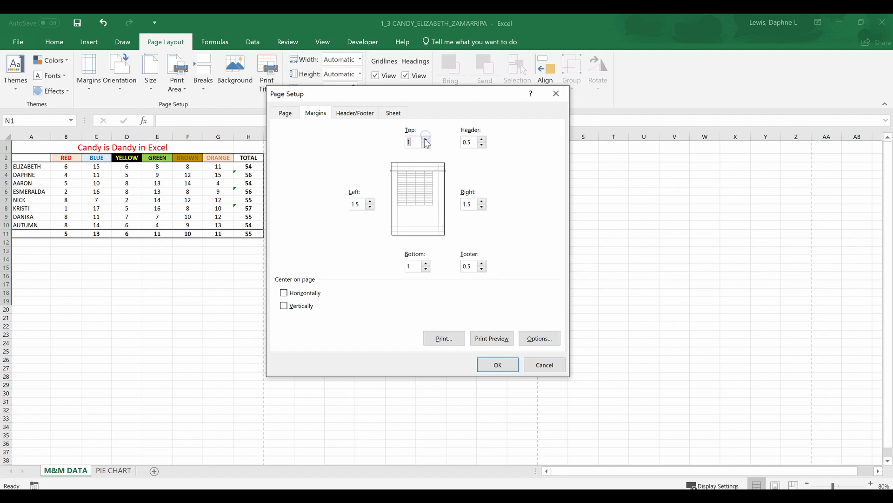
{"action": "left_click", "coordinate": [425, 139]}
{"action": "left_click", "coordinate": [416, 266]}
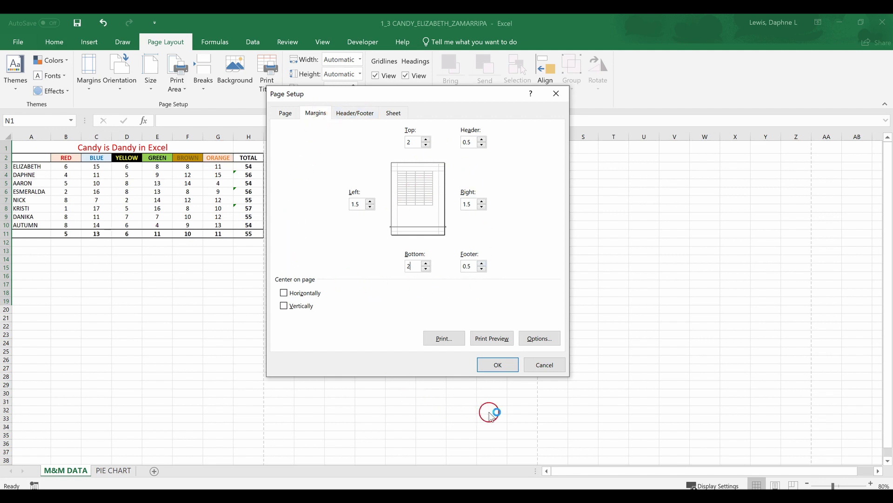
- Apply the custom margins and review both pages of the print preview, then return to the grid
{"action": "left_click", "coordinate": [497, 345]}
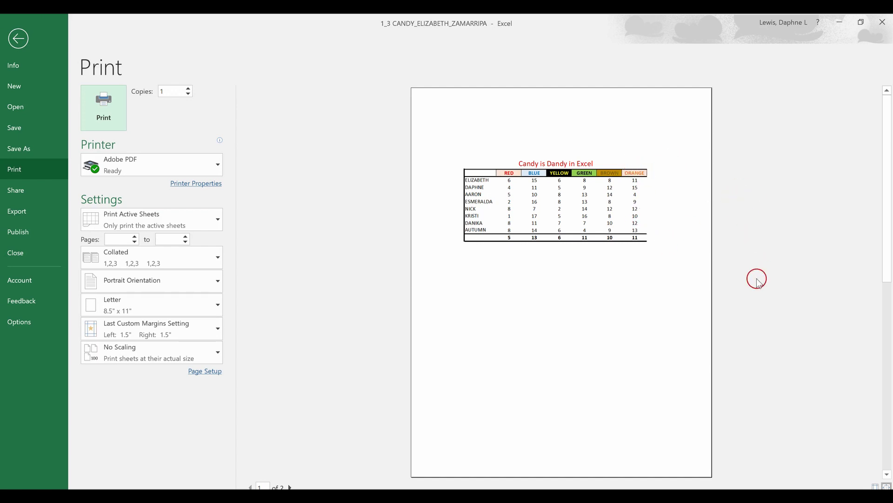
{"action": "scroll", "coordinate": [544, 440], "scroll_direction": "down", "scroll_amount": 1}
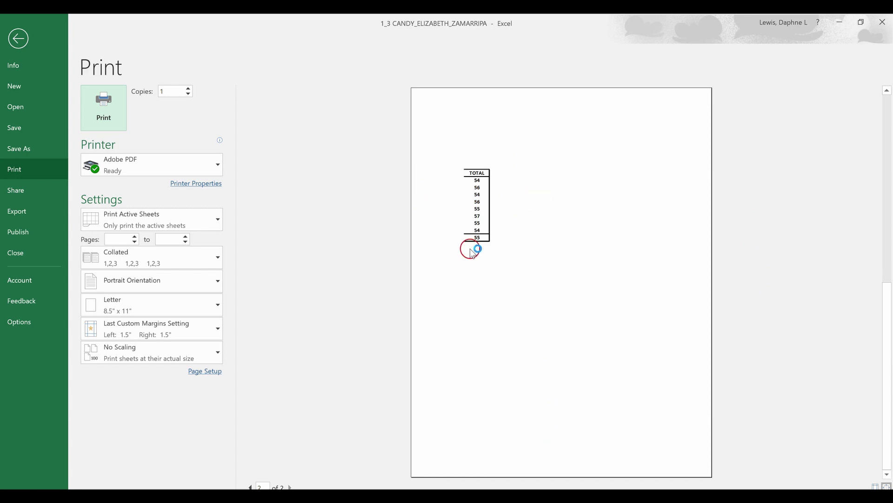
{"action": "scroll", "coordinate": [461, 249], "scroll_direction": "up", "scroll_amount": 1}
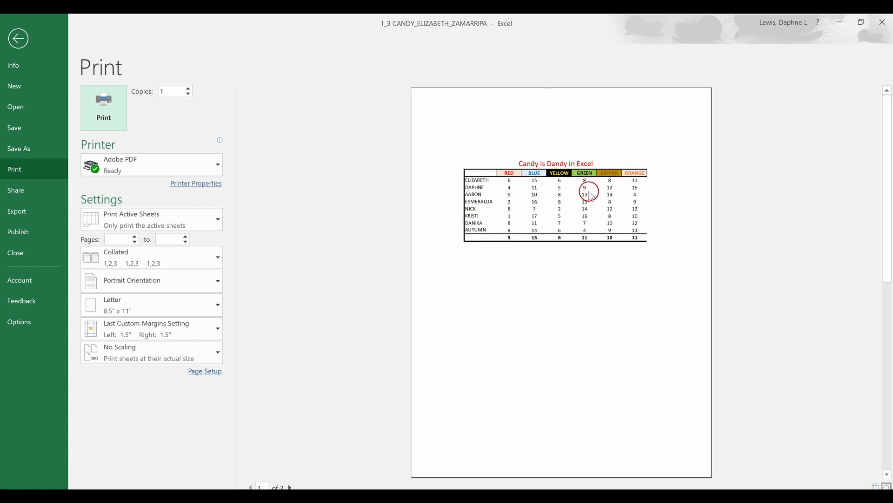
{"action": "left_click", "coordinate": [16, 39]}
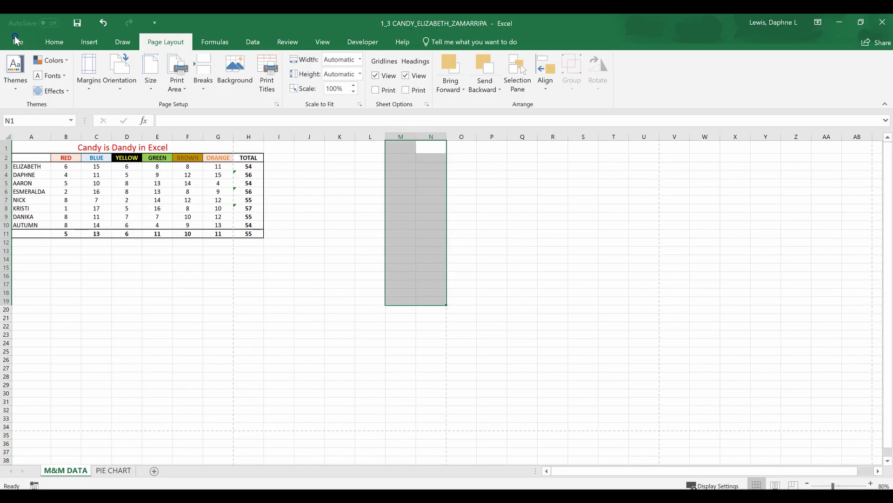
- Set the M&M DATA worksheet's orientation to Landscape and check its print preview with the custom margins
{"action": "left_click", "coordinate": [117, 92]}
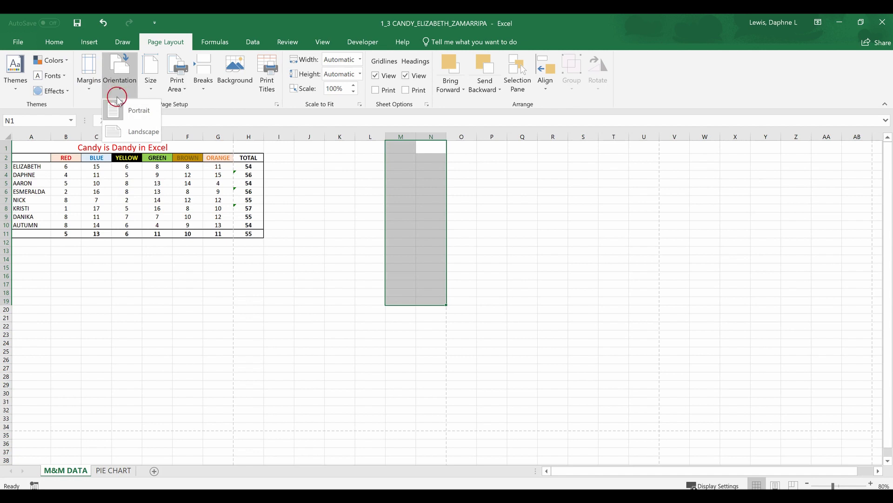
{"action": "left_click", "coordinate": [125, 133]}
{"action": "left_click", "coordinate": [28, 47]}
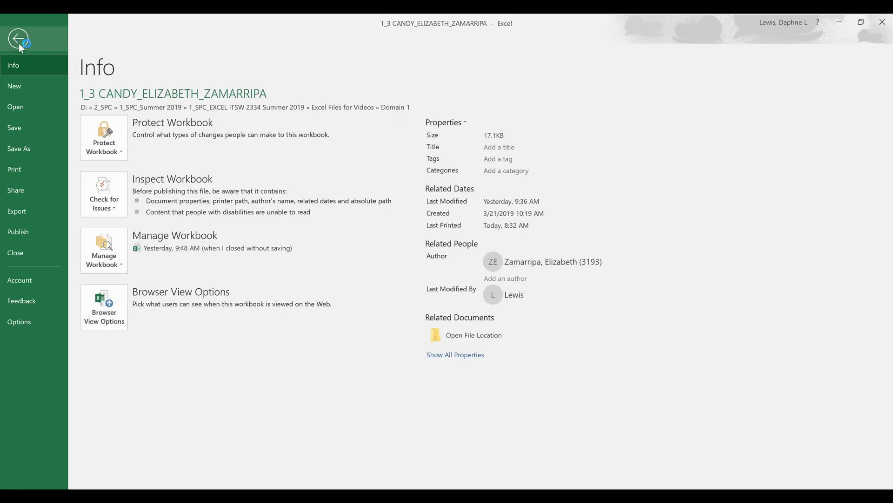
{"action": "left_click", "coordinate": [28, 166]}
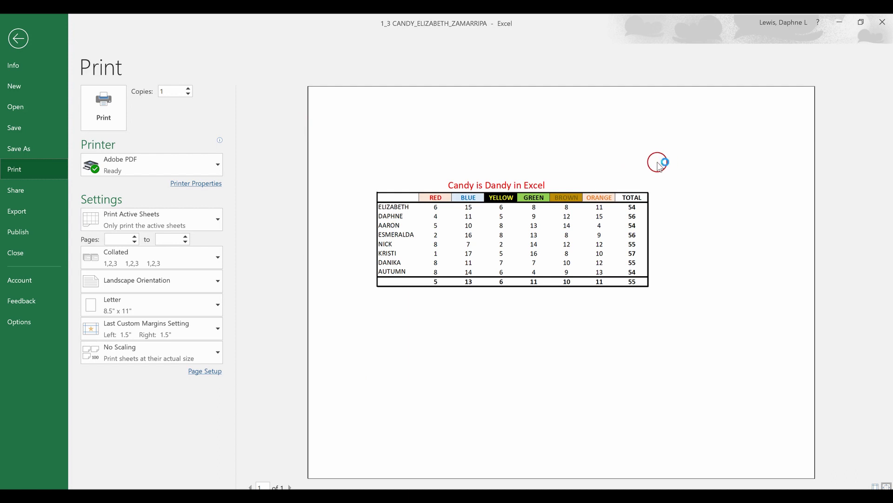
{"action": "left_click", "coordinate": [18, 40]}
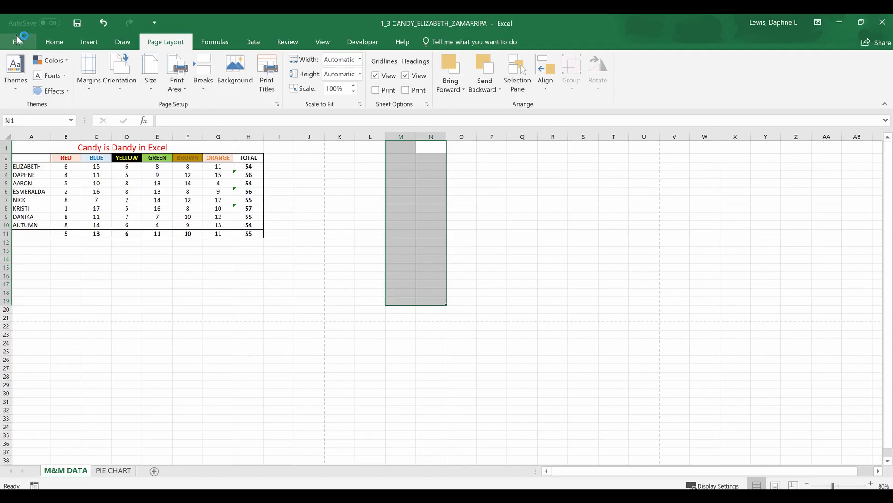
- Apply the Normal margins preset to the landscape M&M DATA worksheet
{"action": "left_click", "coordinate": [85, 92]}
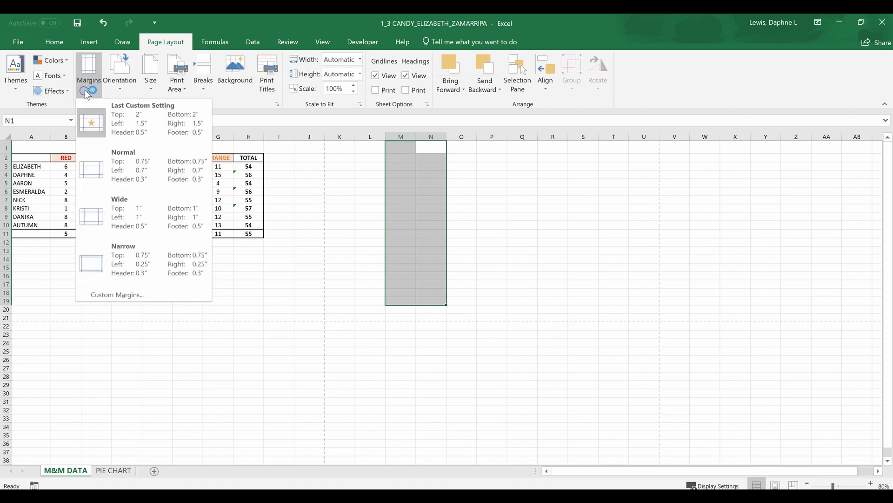
{"action": "left_click", "coordinate": [104, 171]}
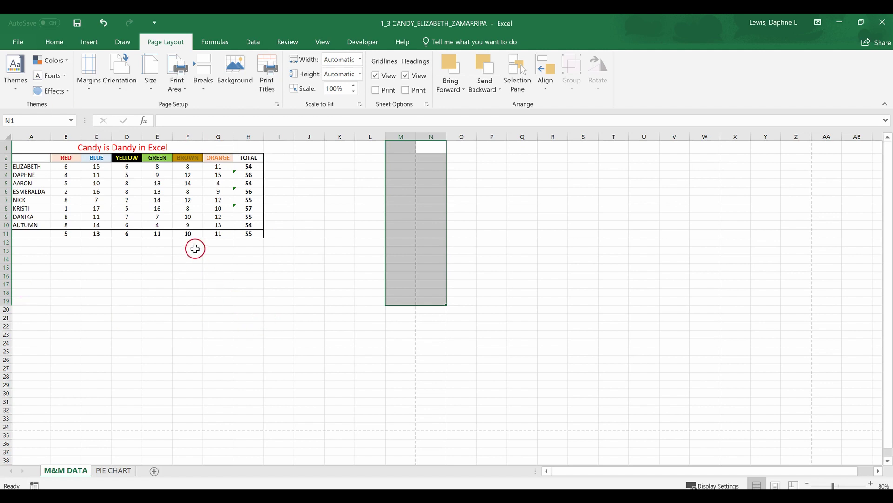
{"action": "left_click", "coordinate": [90, 92]}
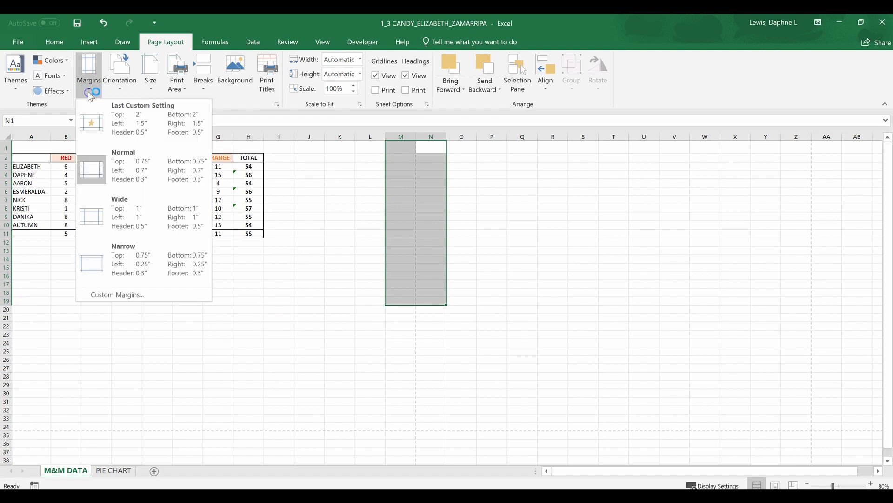
- Review the orientation and paper size options, and choose Letter, 8.5" x 11", as the paper size
{"action": "left_click", "coordinate": [115, 84]}
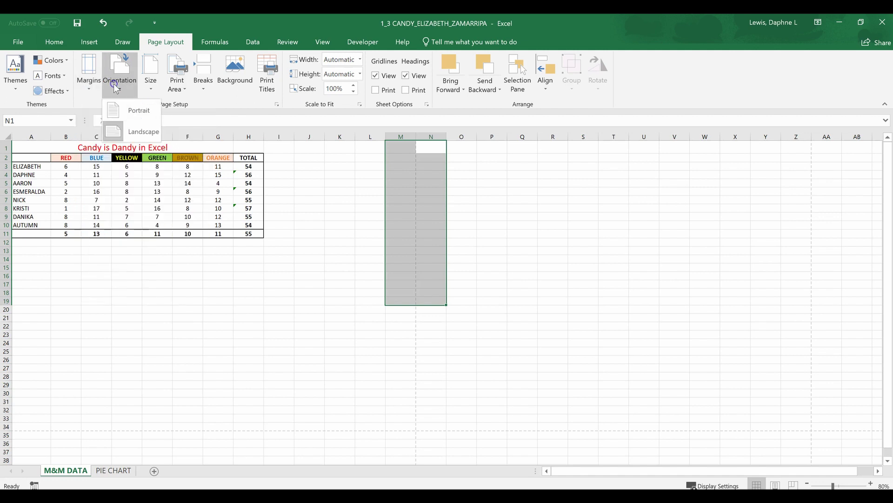
{"action": "left_click", "coordinate": [142, 91]}
{"action": "left_click", "coordinate": [200, 113]}
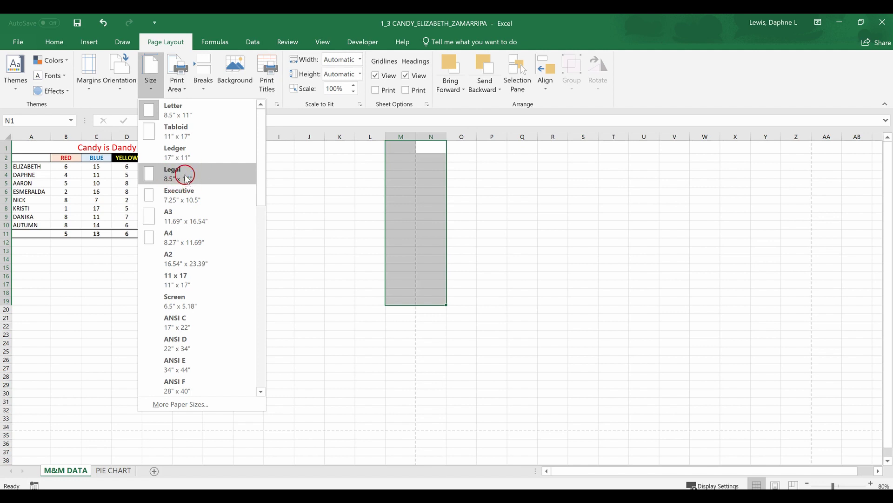
{"action": "left_click", "coordinate": [193, 116]}
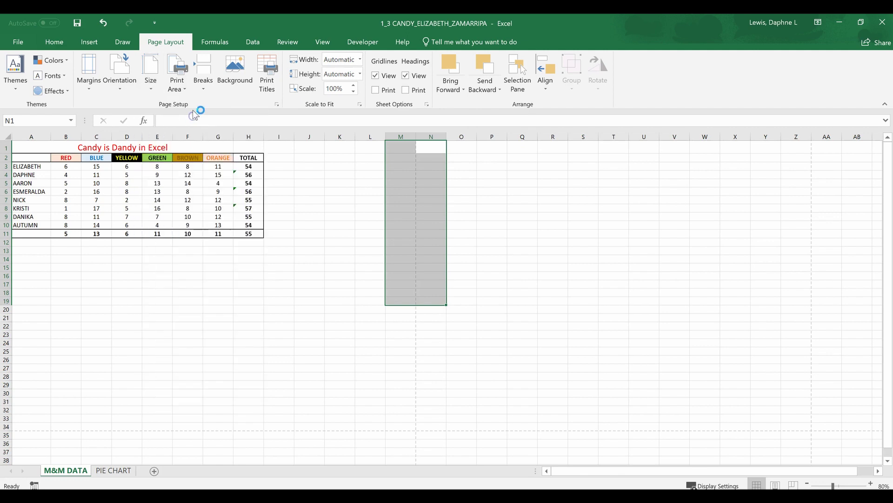
- Select the column heading row A2:H2 and look at the options for setting or clearing the print area
{"action": "left_click", "coordinate": [181, 92]}
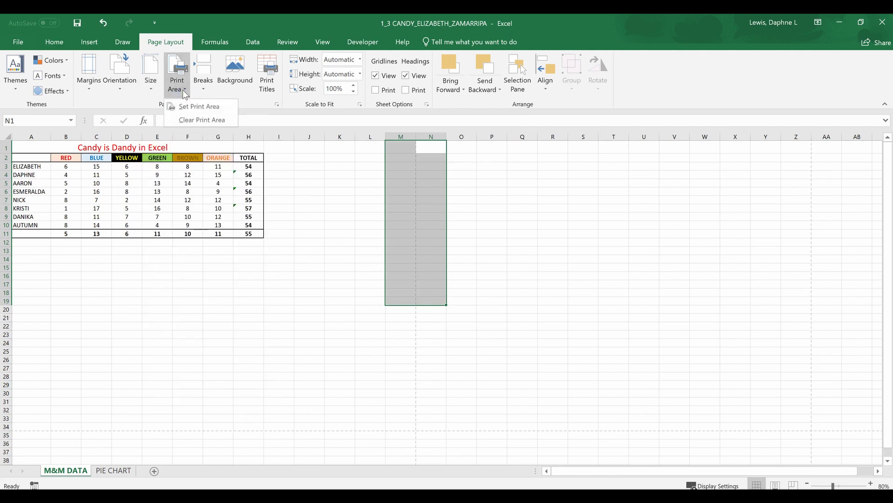
{"action": "left_click", "coordinate": [31, 145]}
{"action": "left_click_drag", "start_coordinate": [22, 155], "coordinate": [250, 158]}
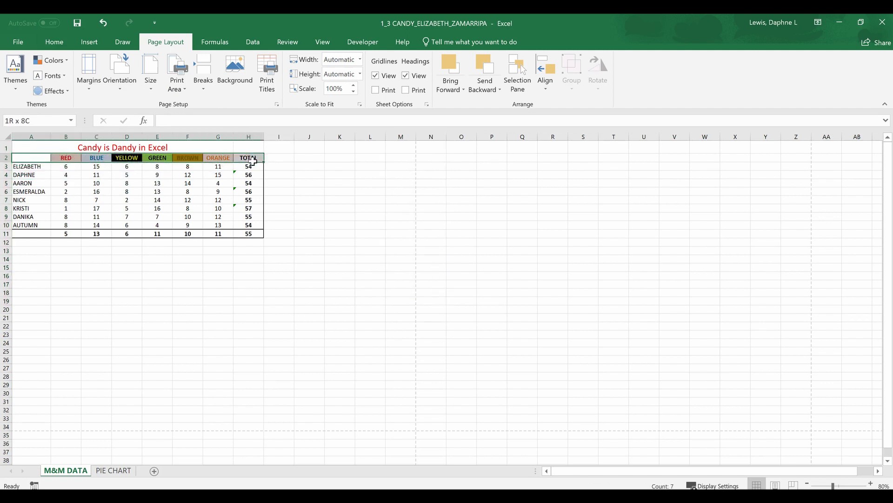
{"action": "left_click", "coordinate": [184, 91]}
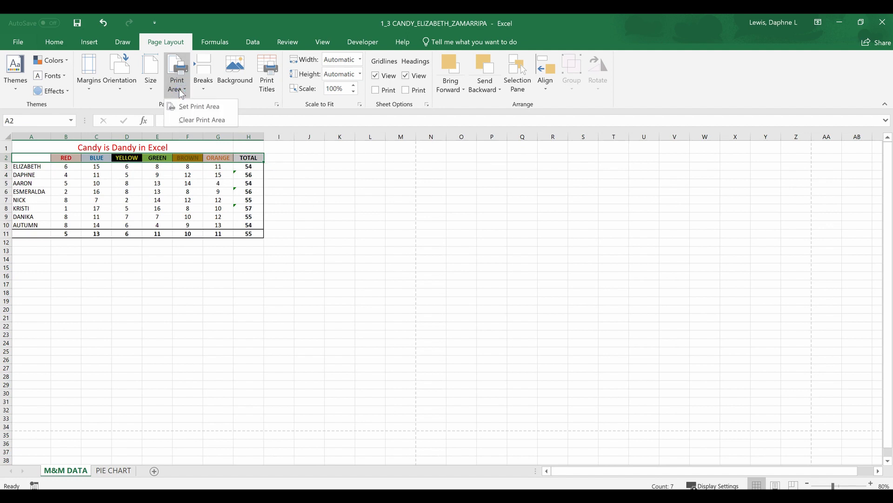
- Insert a horizontal page break above row 16 of the M&M DATA worksheet
{"action": "left_click", "coordinate": [206, 90]}
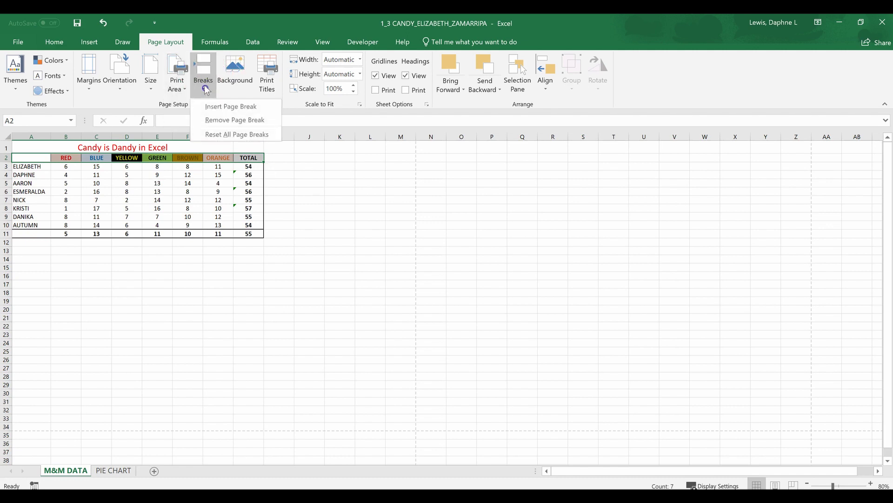
{"action": "left_click", "coordinate": [42, 274]}
{"action": "left_click", "coordinate": [7, 276]}
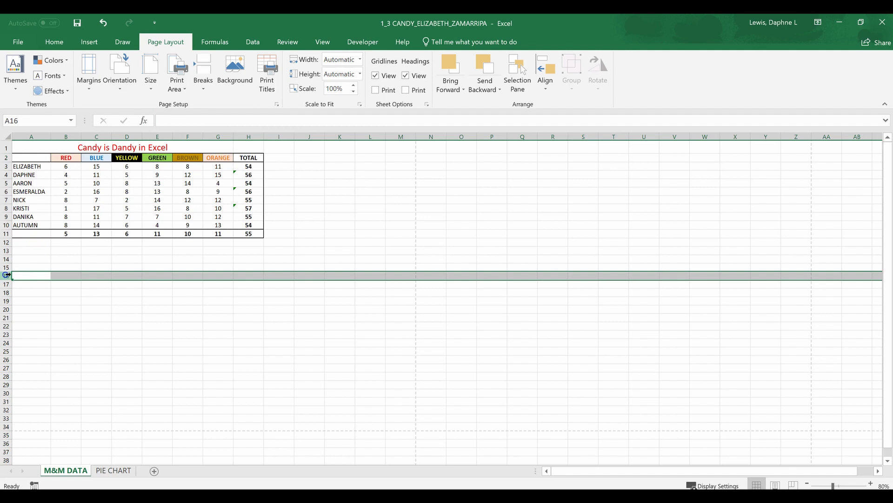
{"action": "left_click", "coordinate": [205, 85]}
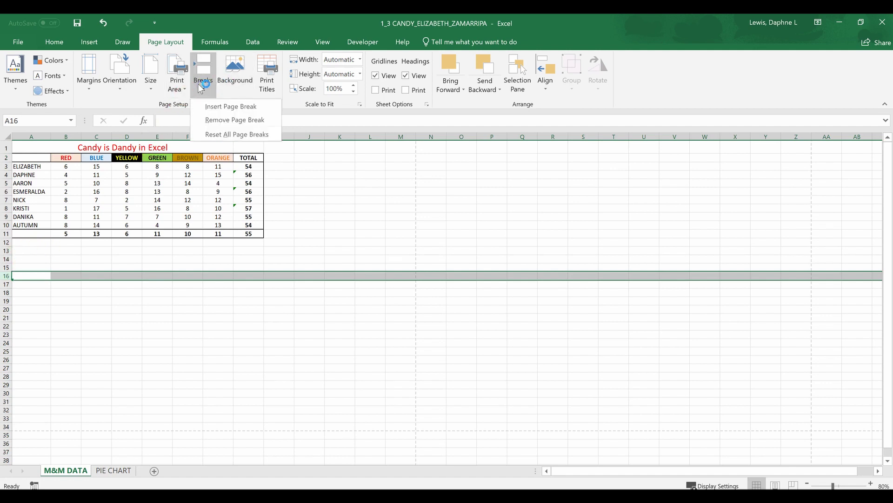
{"action": "left_click", "coordinate": [221, 106]}
{"action": "left_click", "coordinate": [213, 292]}
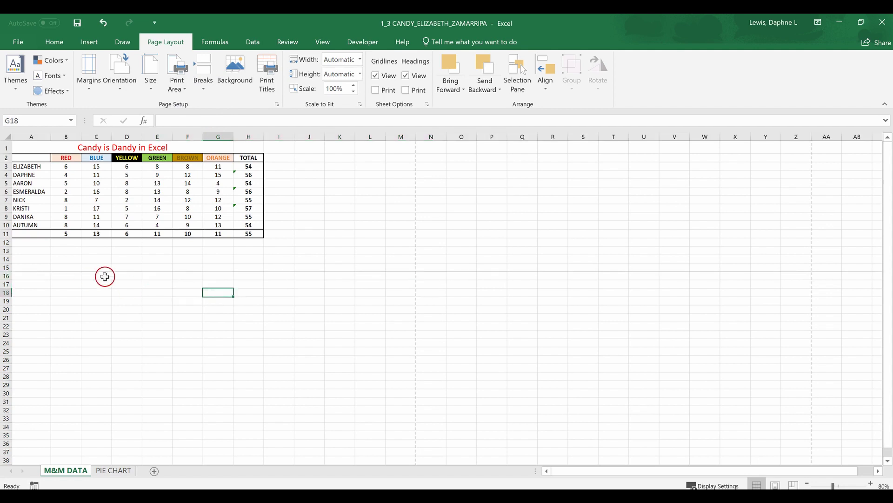
- Examine the page break between rows 15 and 16 and view the worksheet's print preview
{"action": "left_click_drag", "start_coordinate": [17, 266], "coordinate": [17, 276]}
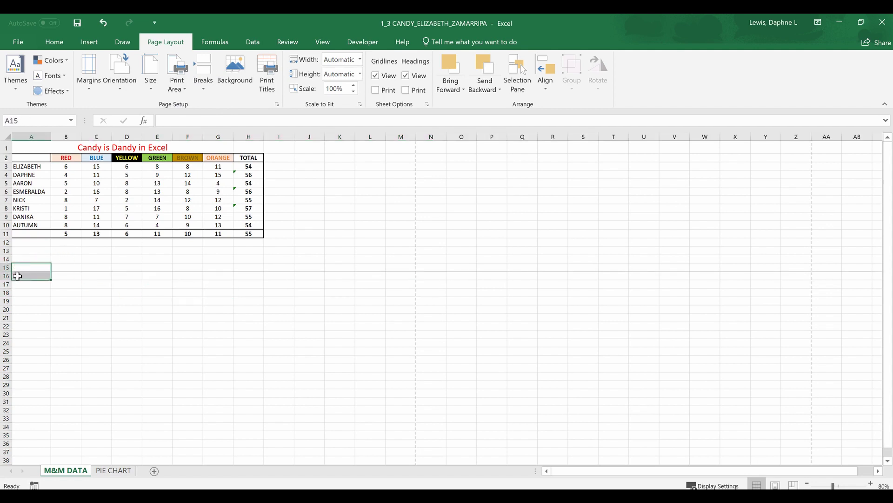
{"action": "left_click", "coordinate": [18, 42]}
{"action": "left_click", "coordinate": [14, 168]}
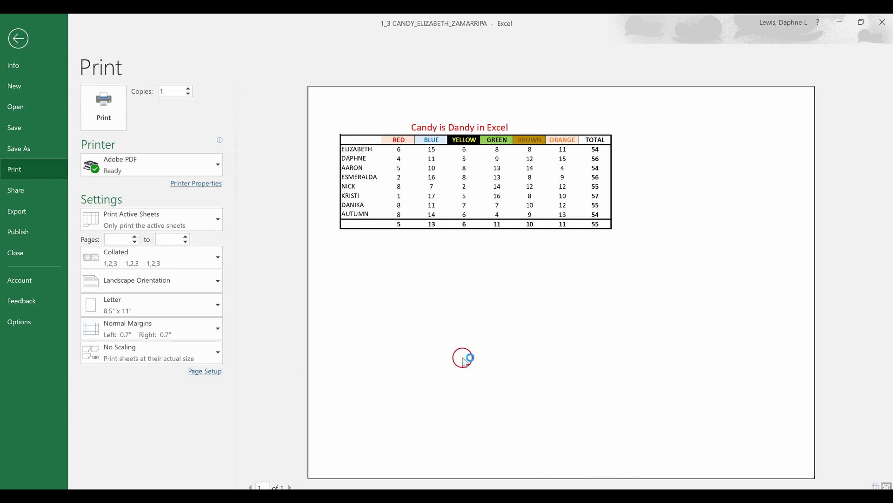
- Set both the print area and the rows to repeat at top to row 2 ($2:$2), and view the print preview
{"action": "left_click", "coordinate": [19, 37]}
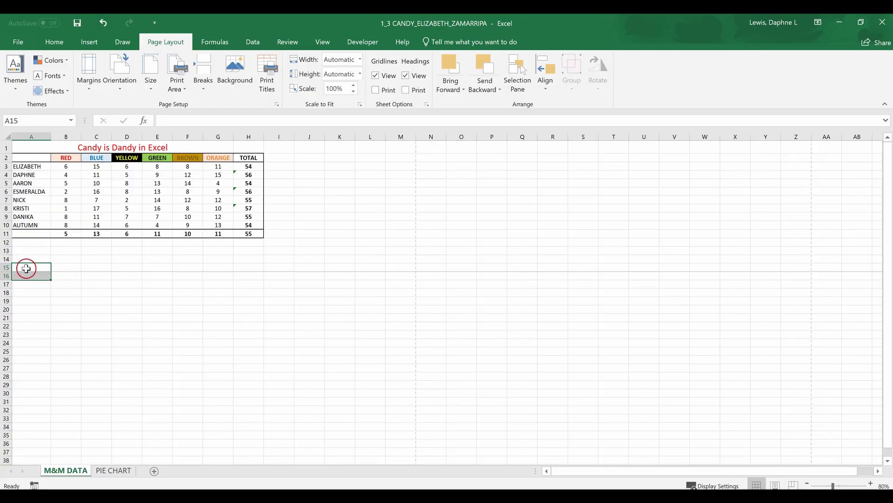
{"action": "left_click", "coordinate": [268, 85]}
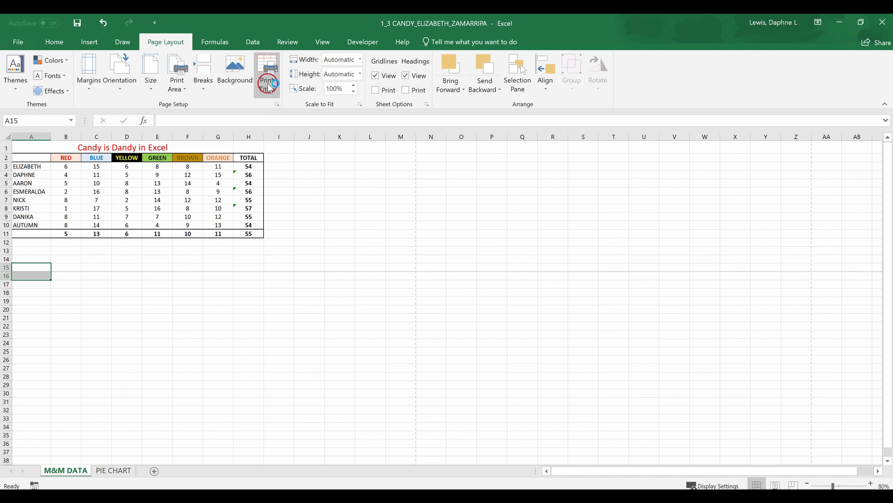
{"action": "left_click", "coordinate": [317, 135]}
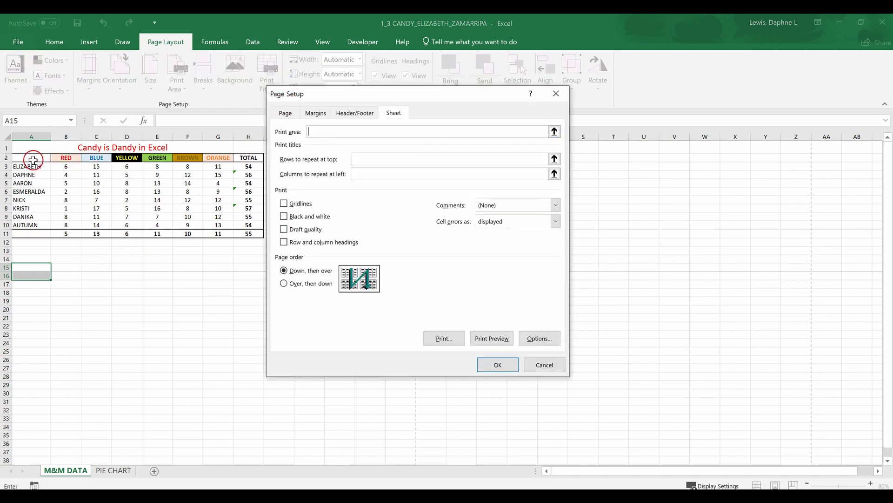
{"action": "left_click", "coordinate": [13, 157]}
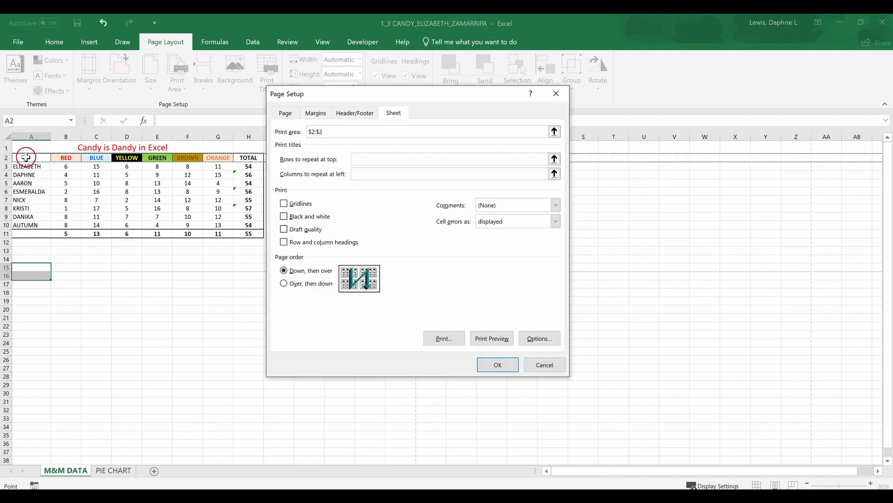
{"action": "left_click", "coordinate": [352, 158]}
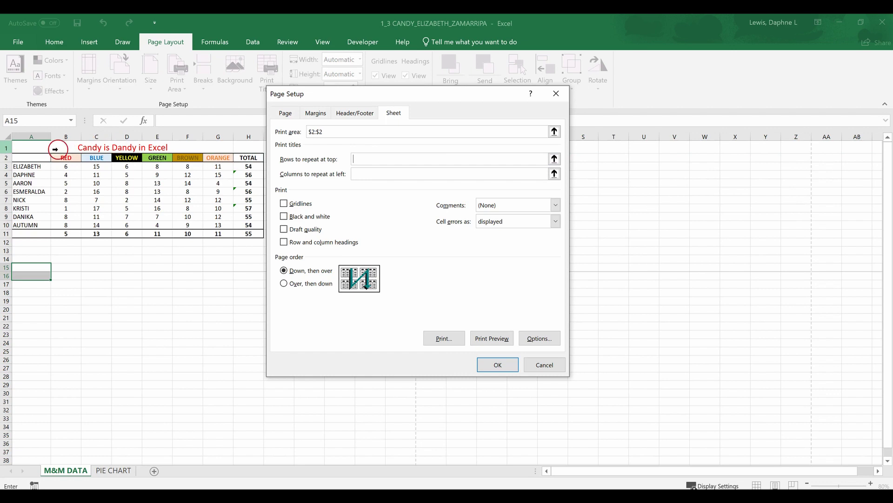
{"action": "left_click", "coordinate": [8, 157]}
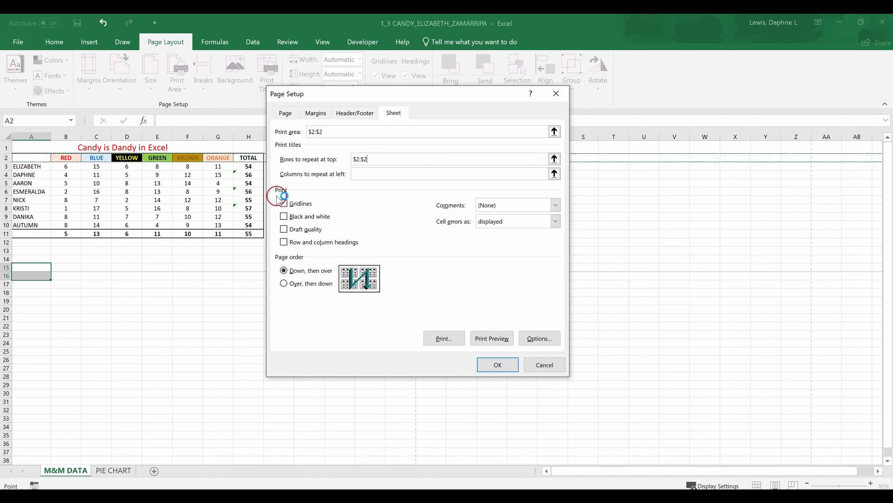
{"action": "left_click", "coordinate": [496, 363]}
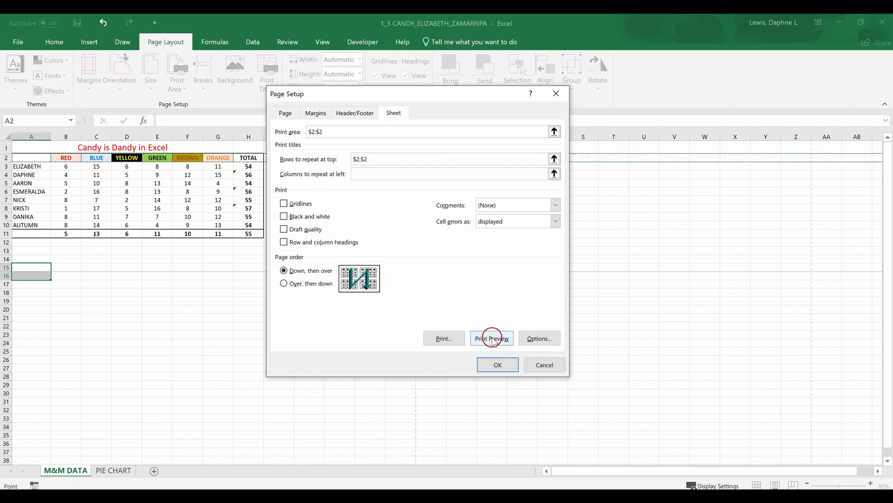
{"action": "left_click", "coordinate": [492, 337]}
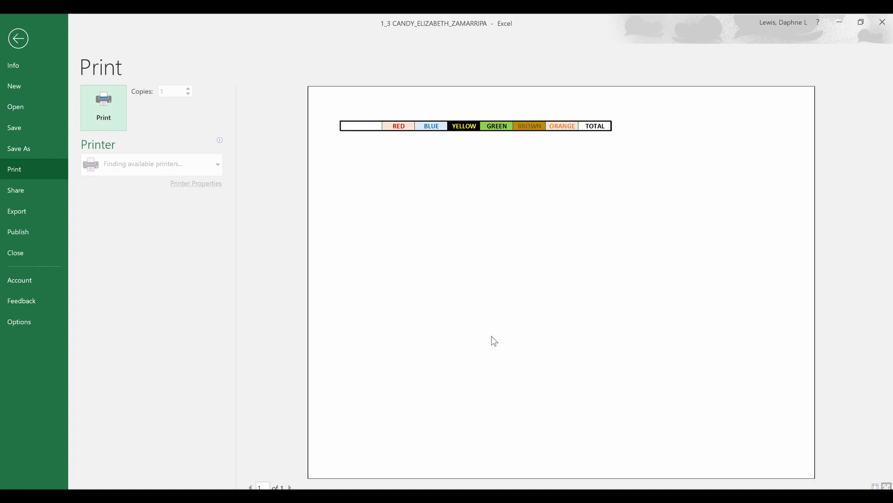
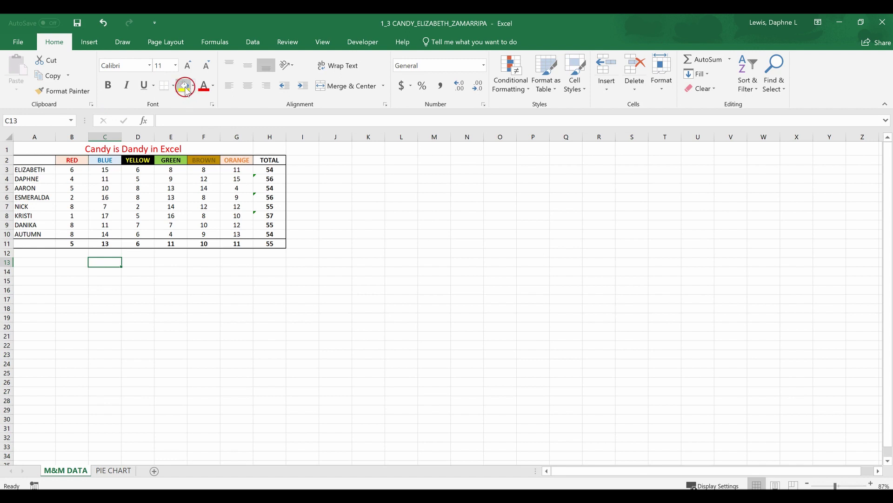
- Fill cell C13 with yellow, and select row 13 and column C in turn to trace the cell's address
{"action": "left_click", "coordinate": [7, 262]}
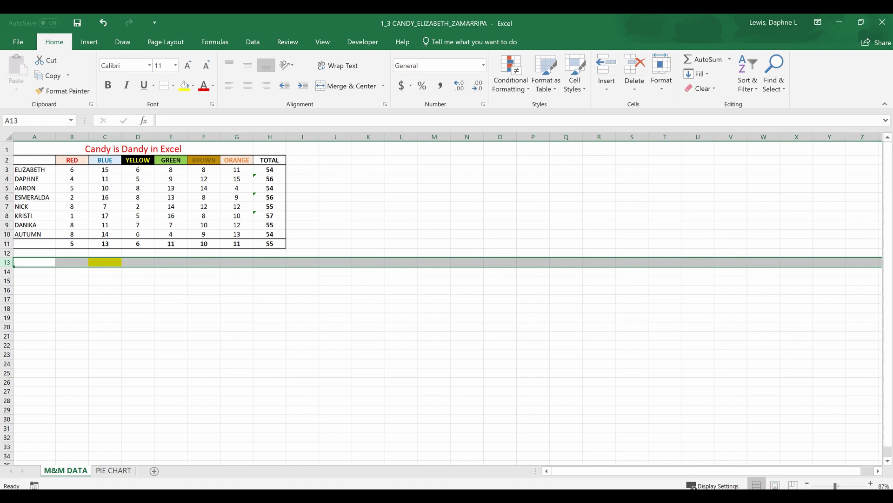
{"action": "left_click", "coordinate": [870, 484]}
{"action": "left_click", "coordinate": [870, 484]}
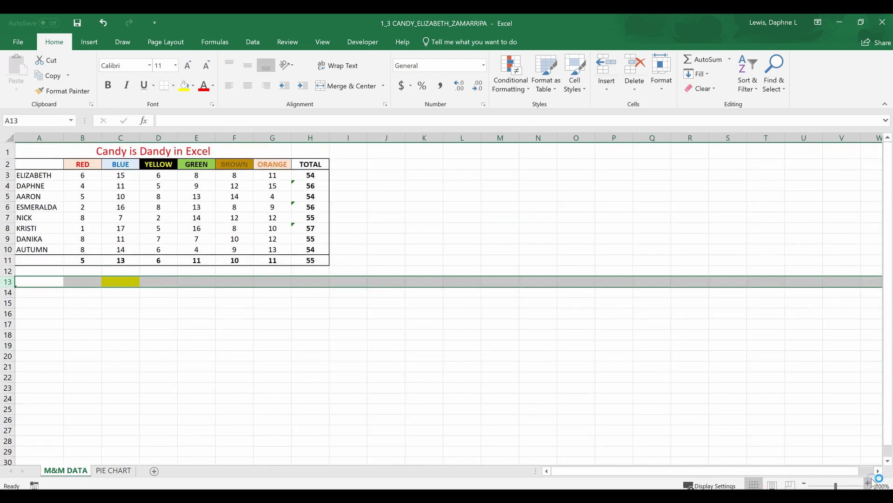
{"action": "left_click", "coordinate": [869, 484]}
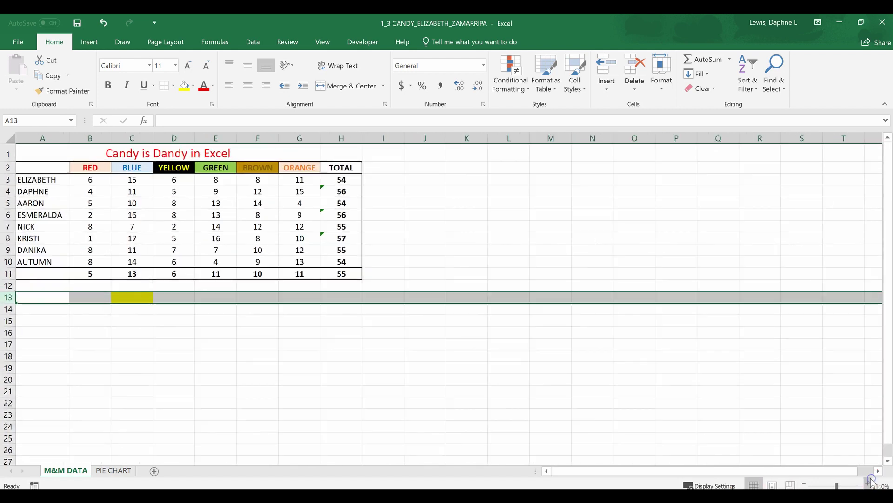
{"action": "left_click", "coordinate": [133, 137]}
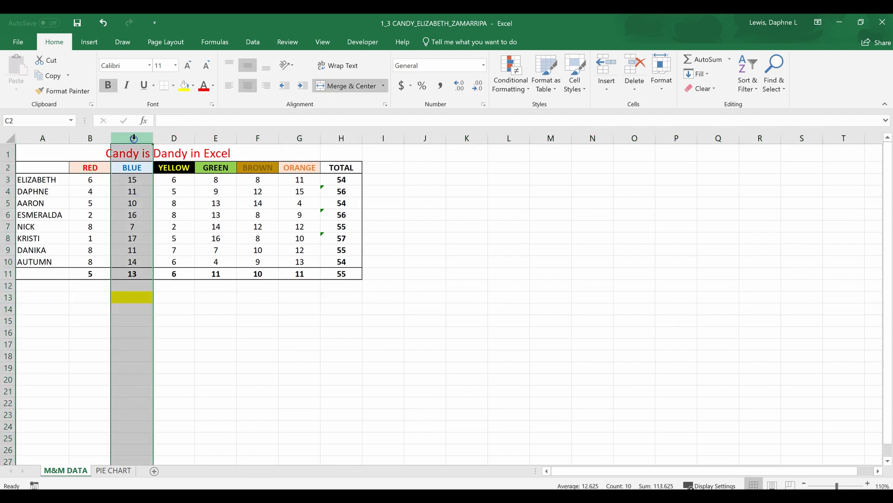
{"action": "left_click", "coordinate": [8, 296]}
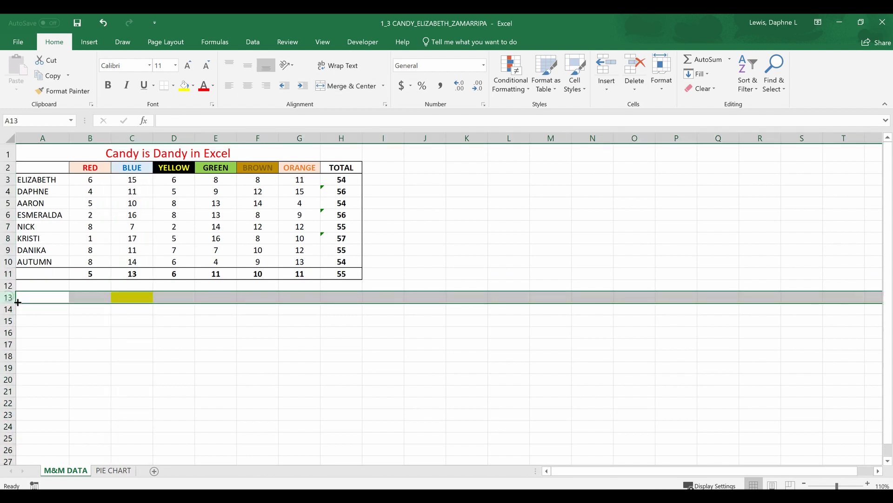
- Enter the text 'C:13 in the yellow cell C13
{"action": "left_click", "coordinate": [128, 297]}
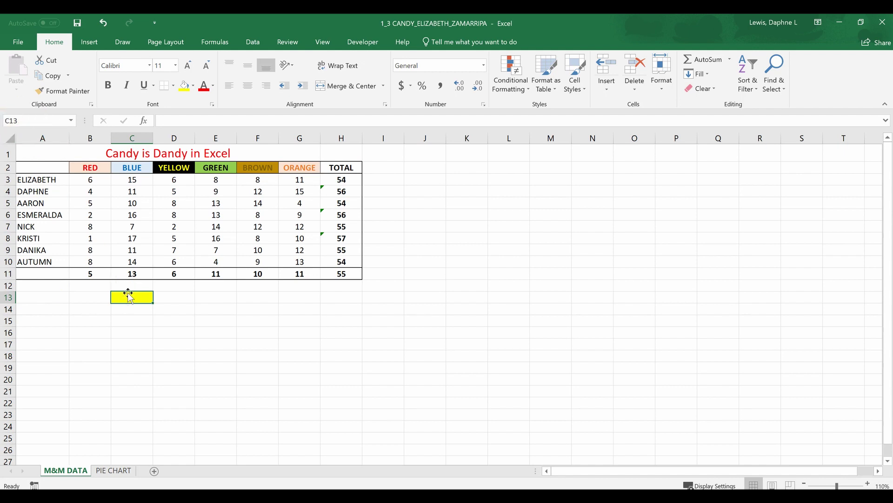
{"action": "type", "text": "'C:13"}
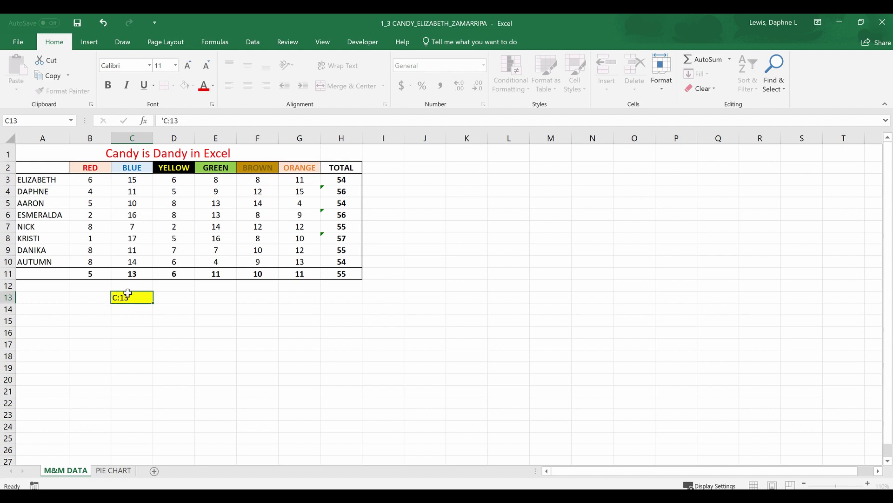
{"action": "key", "text": "Return"}
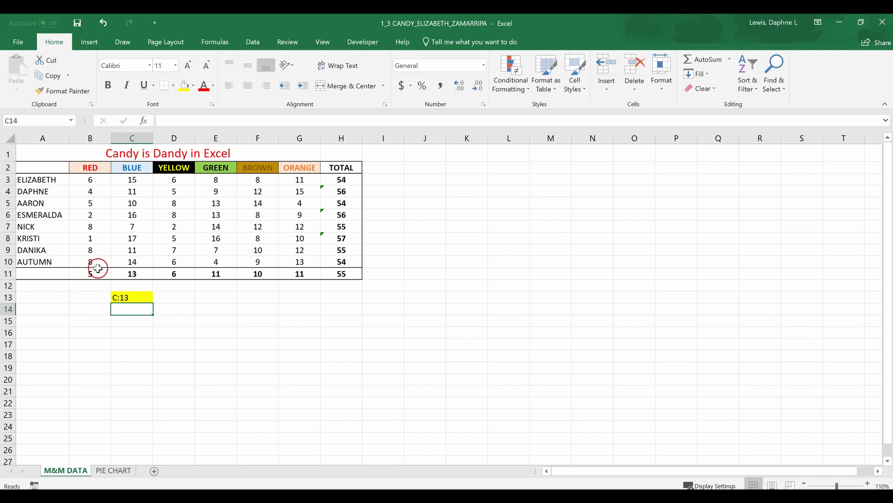
- Insert a blank column between the BLUE and YELLOW columns and select its cells D3:D12
{"action": "left_click", "coordinate": [168, 137]}
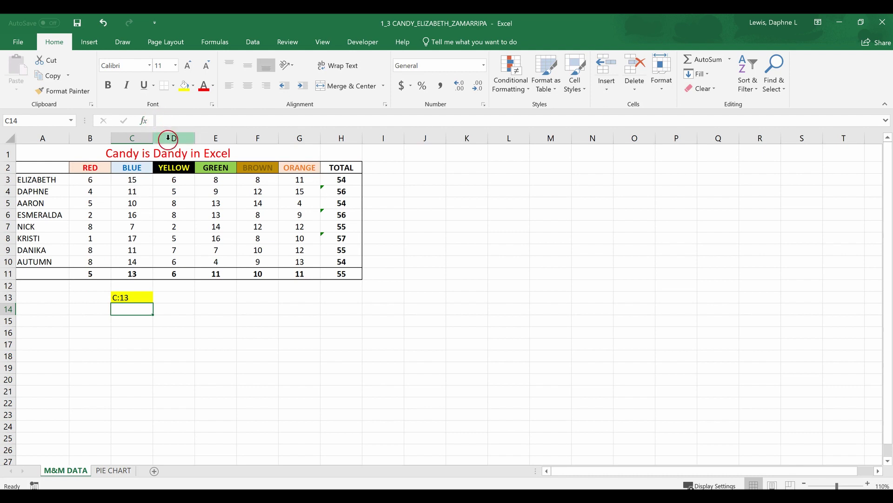
{"action": "left_click", "coordinate": [168, 138]}
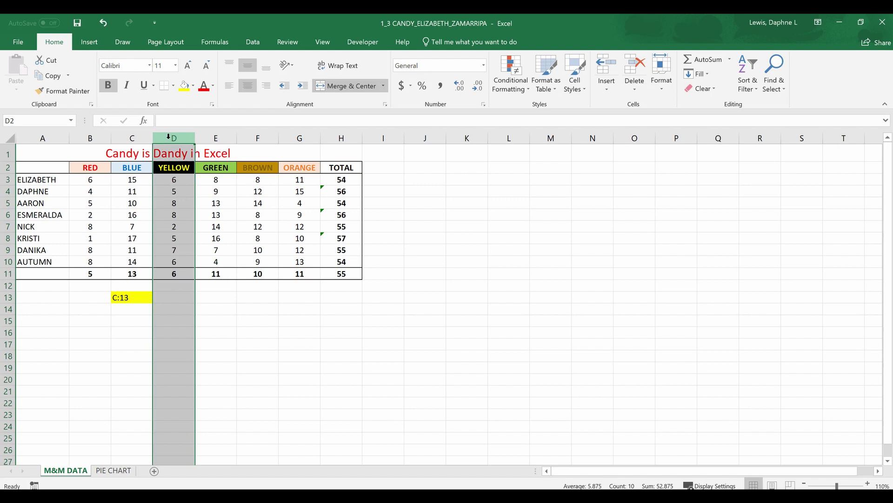
{"action": "right_click", "coordinate": [168, 137]}
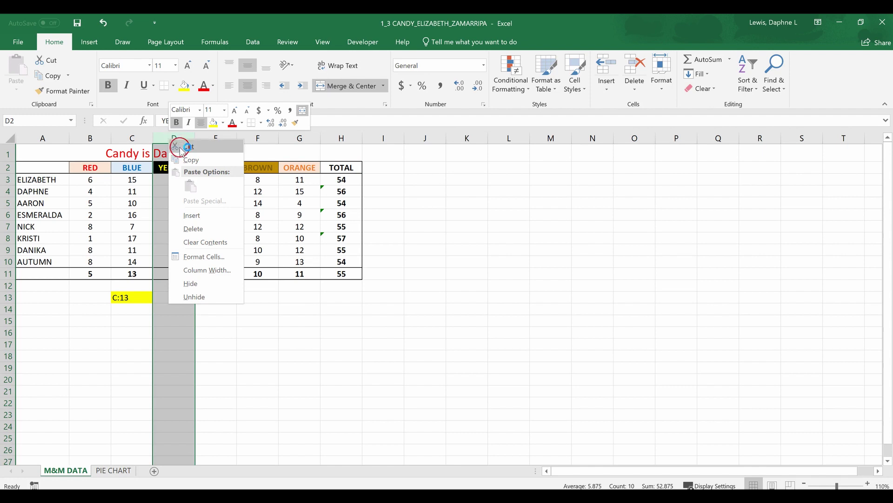
{"action": "left_click", "coordinate": [187, 215]}
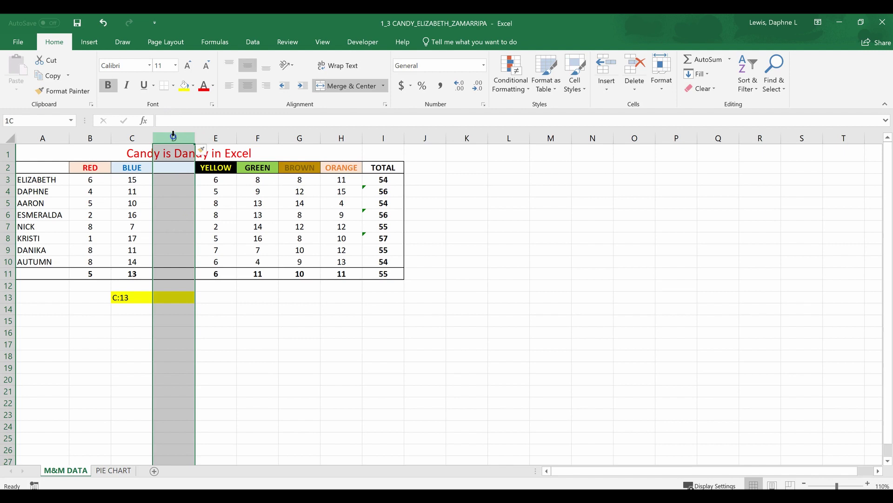
{"action": "left_click_drag", "start_coordinate": [170, 167], "coordinate": [169, 145]}
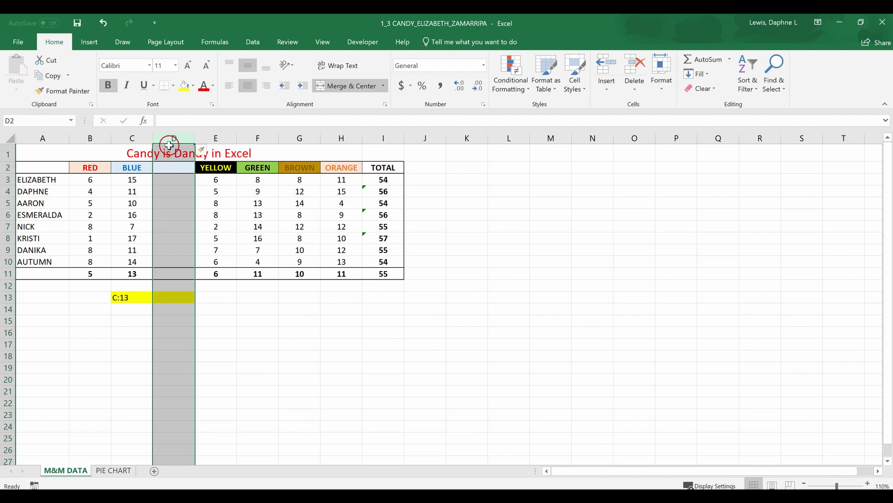
{"action": "left_click", "coordinate": [160, 309]}
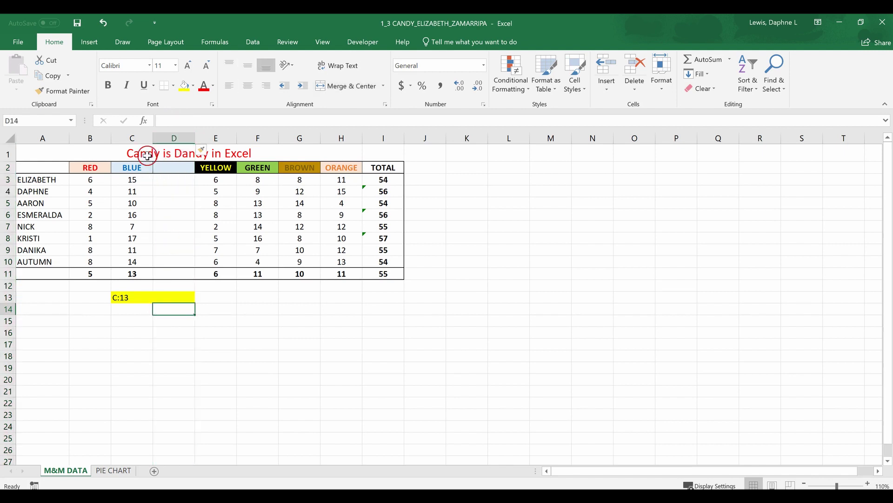
{"action": "left_click_drag", "start_coordinate": [166, 179], "coordinate": [173, 289]}
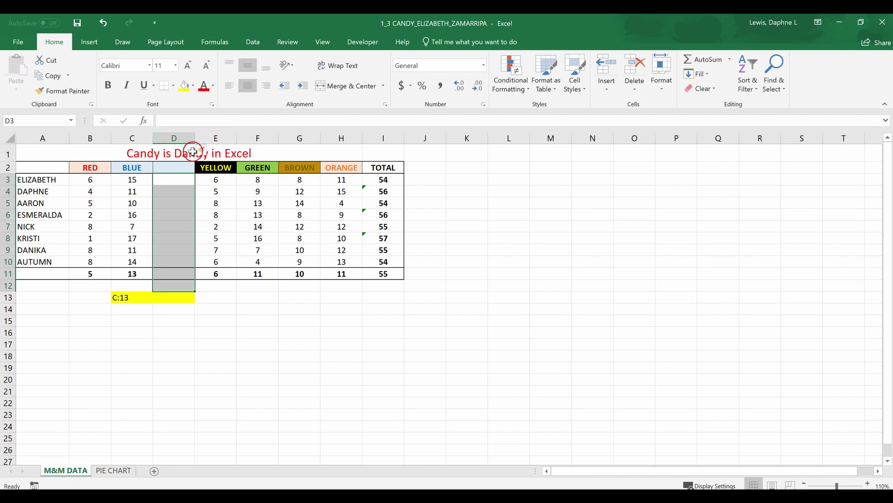
- Delete the blank column D between the BLUE and YELLOW columns
{"action": "left_click", "coordinate": [174, 138]}
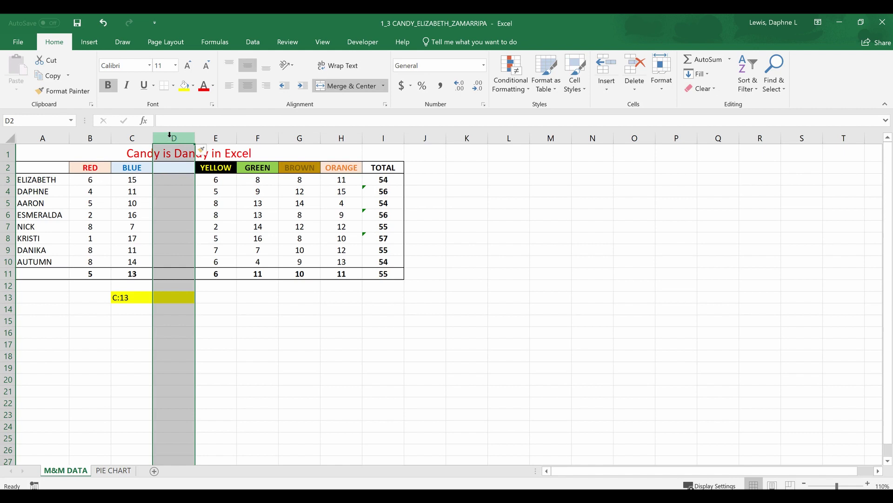
{"action": "right_click", "coordinate": [170, 137]}
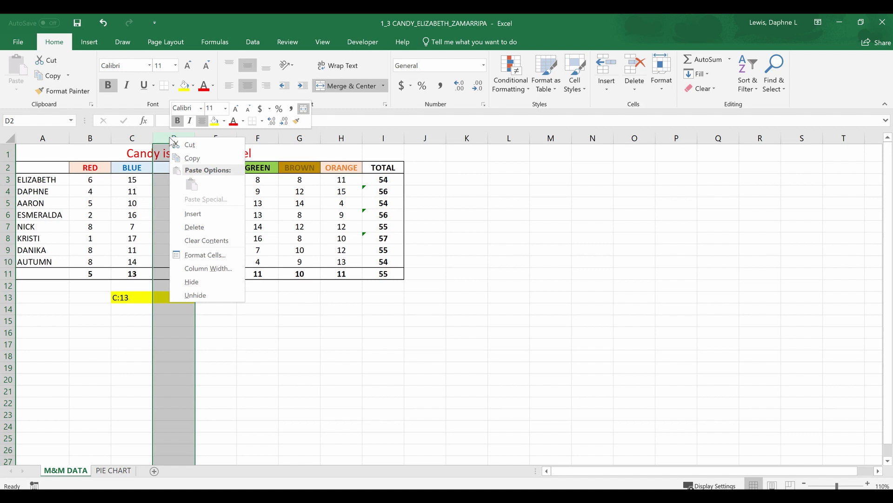
{"action": "left_click", "coordinate": [193, 227]}
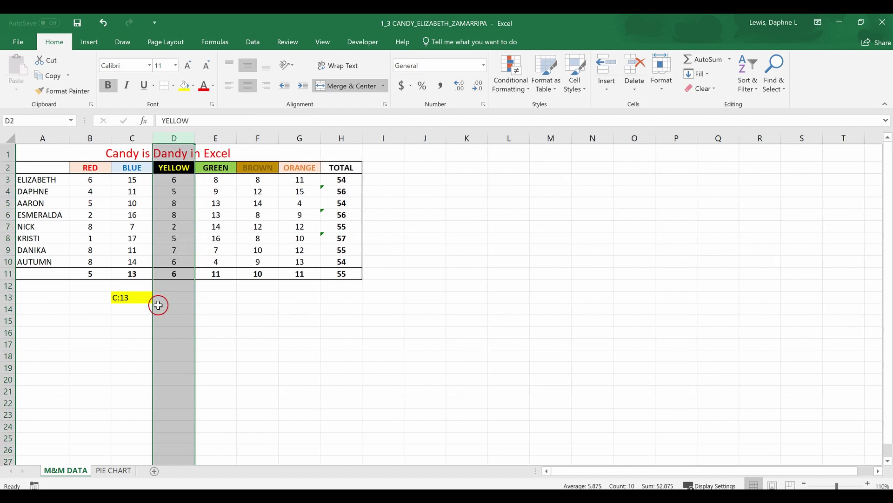
- Insert a blank row above row 13, the row containing the yellow C:13 cell
{"action": "left_click", "coordinate": [127, 297]}
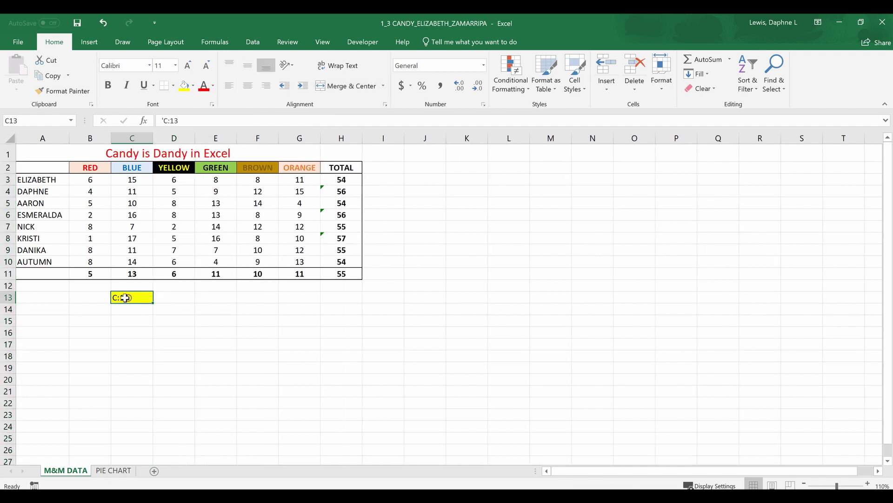
{"action": "left_click", "coordinate": [10, 298]}
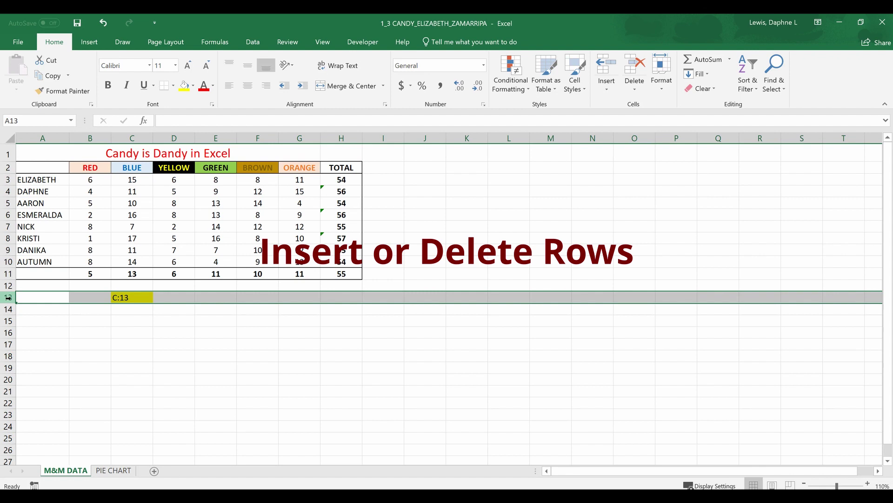
{"action": "right_click", "coordinate": [8, 297]}
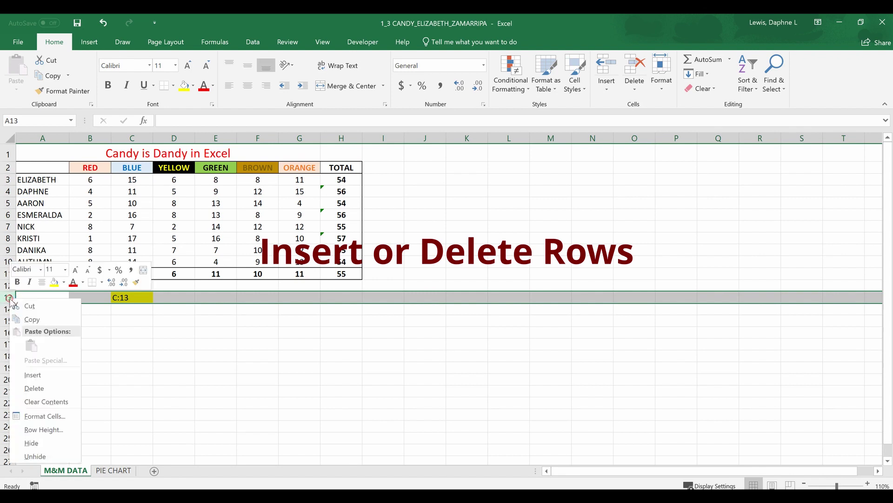
{"action": "left_click", "coordinate": [41, 374]}
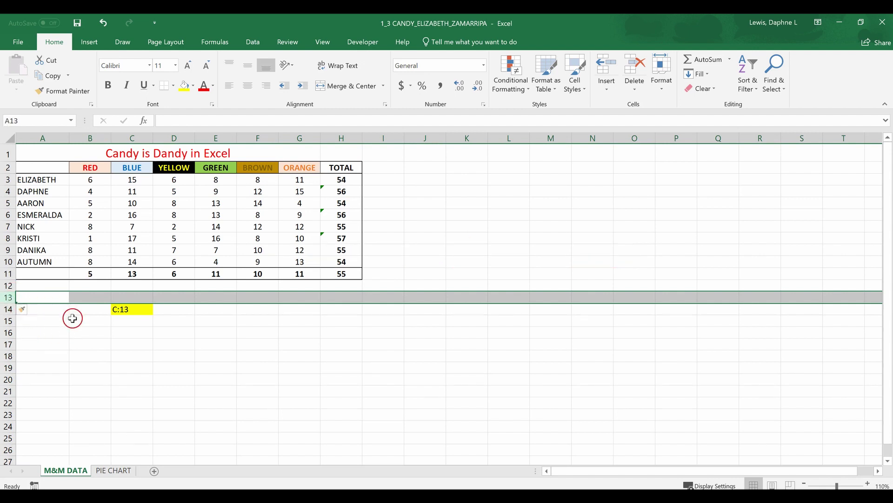
- Select the blank row 13, the shifted yellow cell C14 and its row 14 to check the row insertion
{"action": "left_click", "coordinate": [8, 309]}
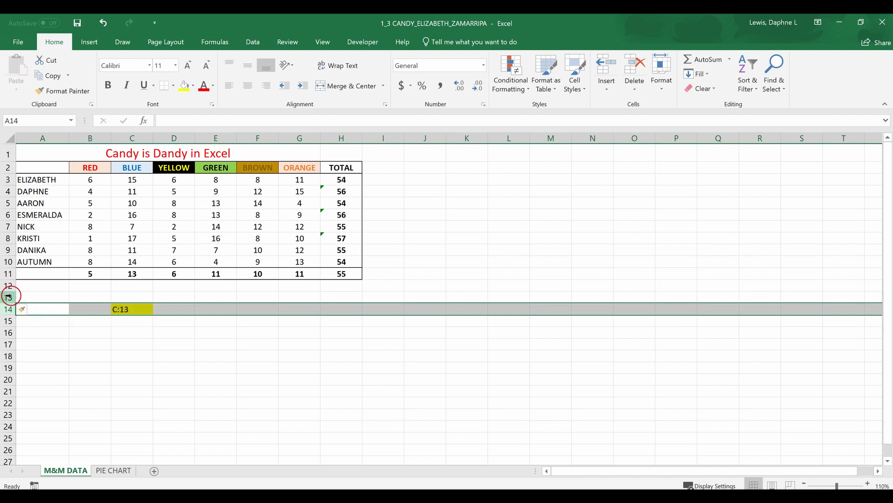
{"action": "left_click", "coordinate": [11, 296]}
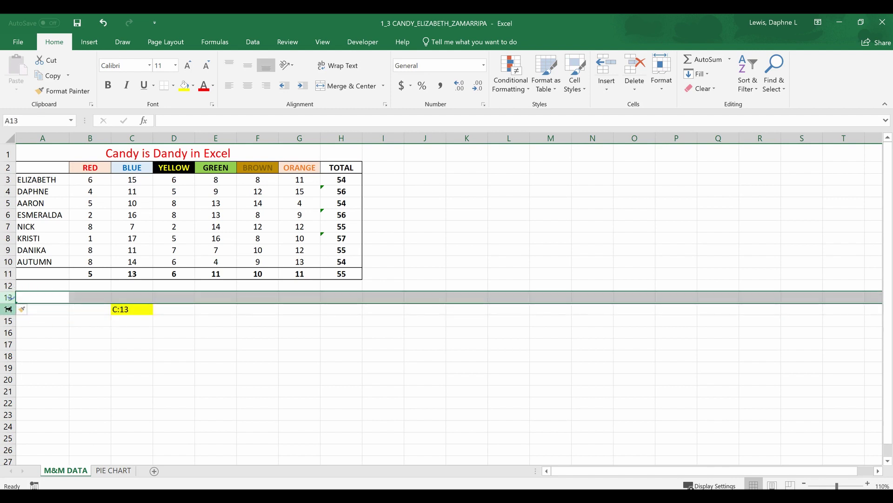
{"action": "left_click", "coordinate": [121, 308]}
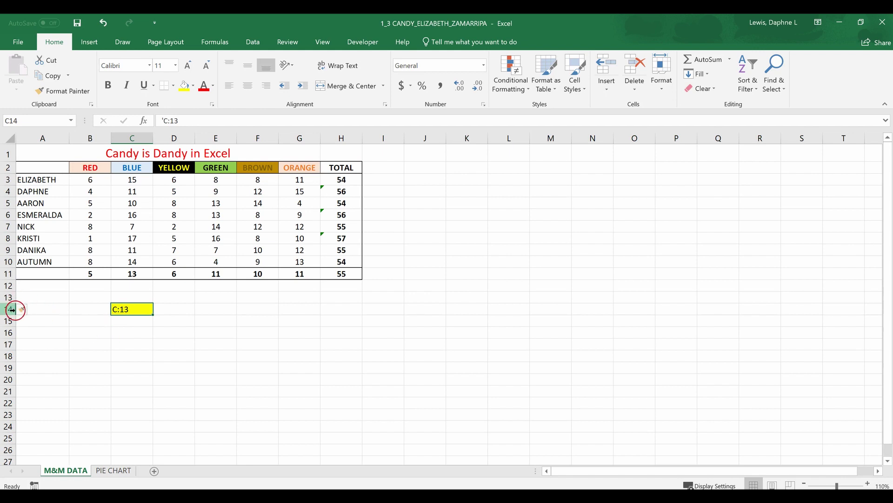
{"action": "left_click", "coordinate": [8, 308]}
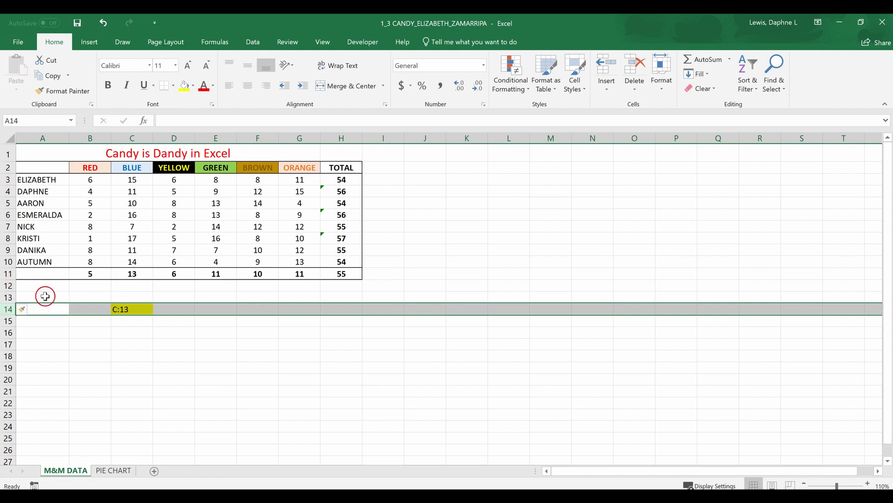
- Center the text of the yellow cell C14 both horizontally and vertically
{"action": "left_click", "coordinate": [118, 311]}
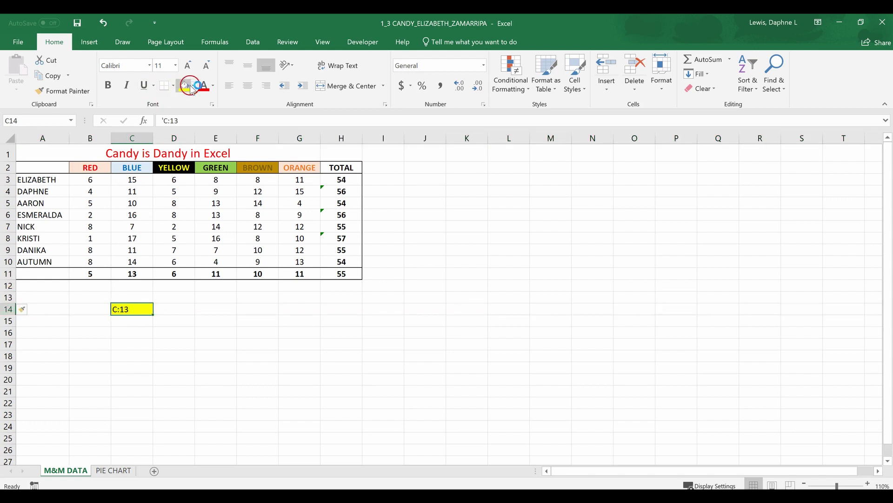
{"action": "left_click", "coordinate": [245, 89]}
{"action": "left_click", "coordinate": [247, 65]}
- Delete row 14, which contains the yellow C:13 cell, and save the workbook
{"action": "left_click", "coordinate": [9, 309]}
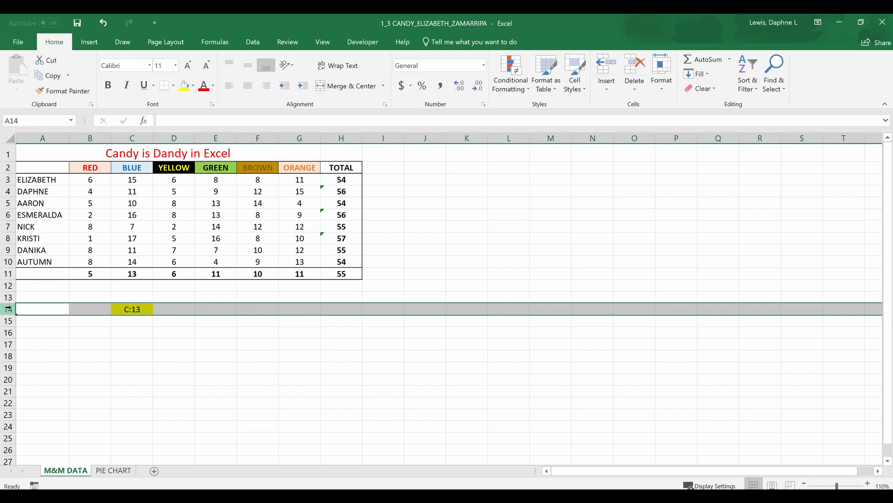
{"action": "right_click", "coordinate": [10, 309]}
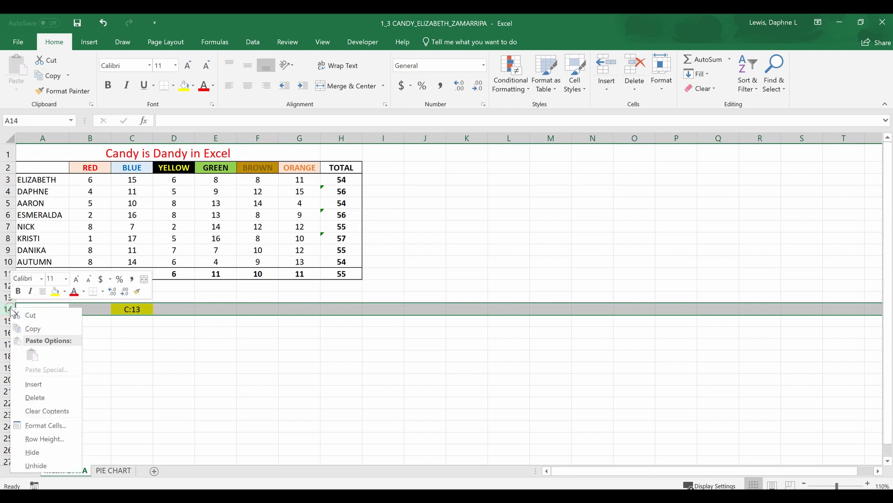
{"action": "left_click", "coordinate": [41, 398]}
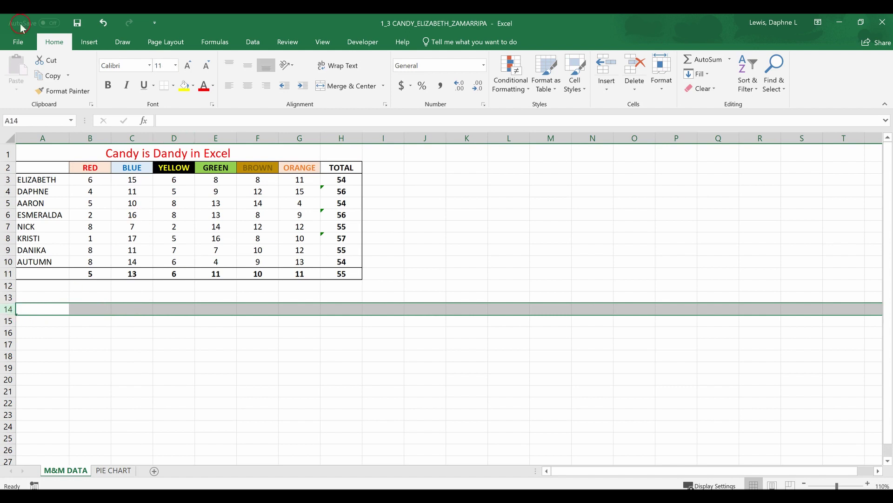
{"action": "left_click", "coordinate": [76, 23]}
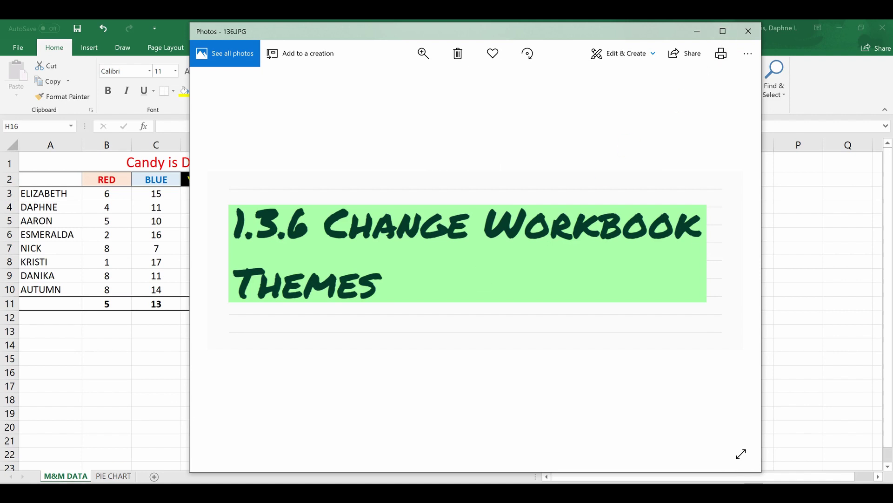
- Close the title image over the worksheet and apply the Facet theme to the candy workbook
{"action": "left_click", "coordinate": [748, 32]}
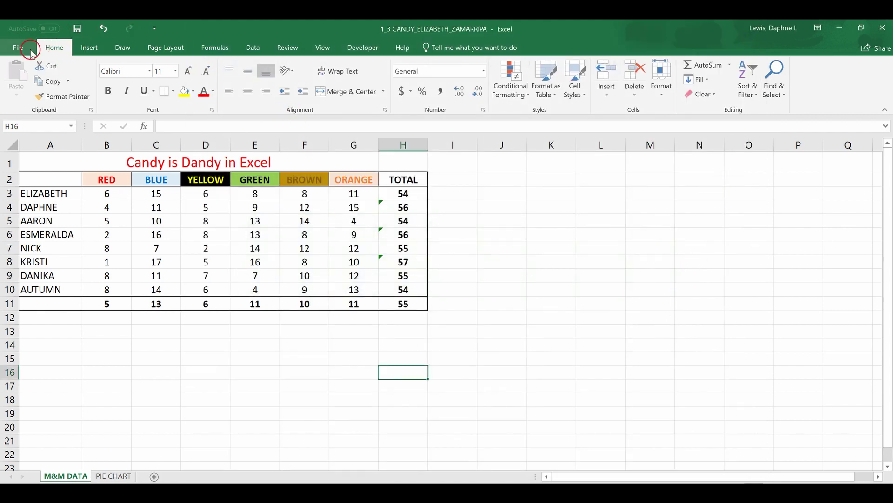
{"action": "left_click", "coordinate": [161, 48]}
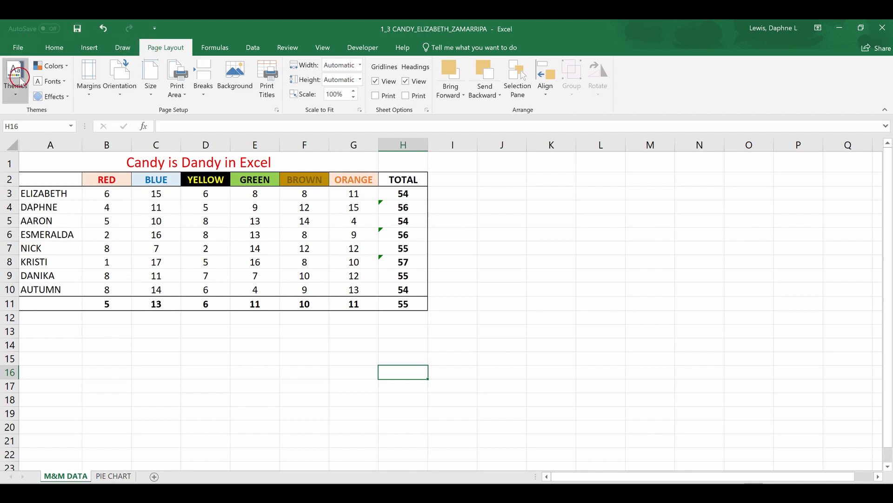
{"action": "left_click", "coordinate": [14, 93]}
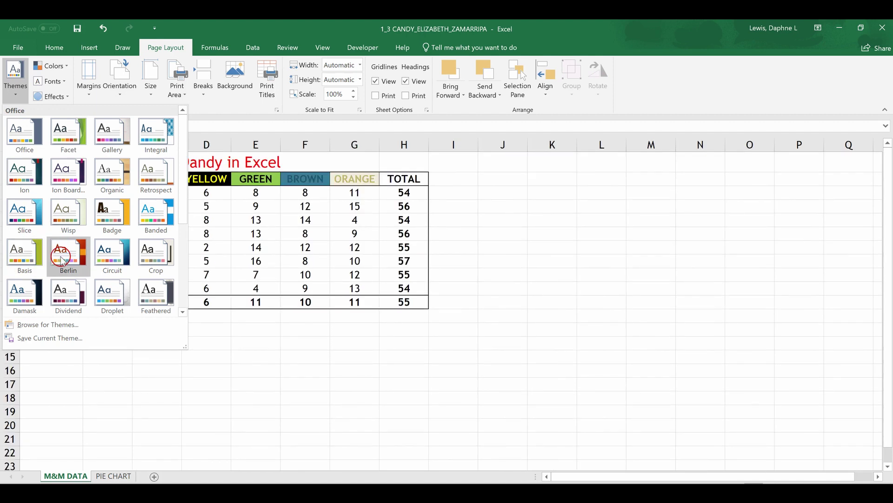
{"action": "left_click", "coordinate": [69, 134]}
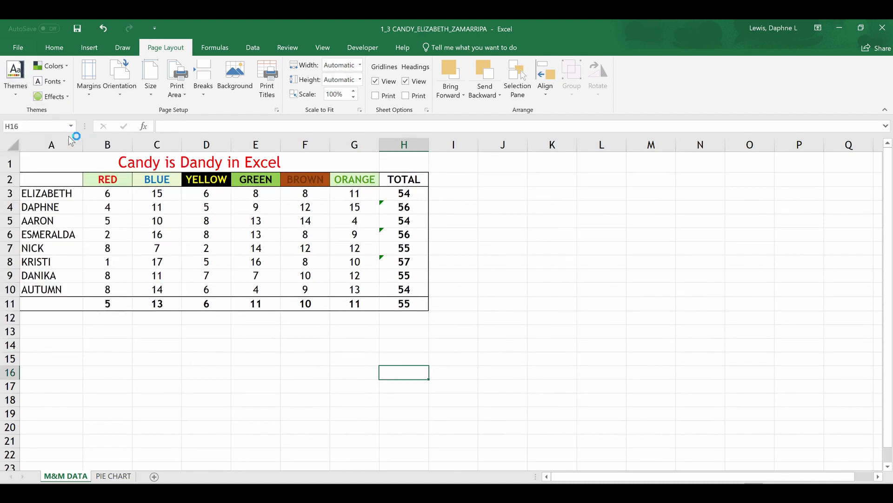
- View the print preview of the themed candy table and return to the worksheet
{"action": "left_click", "coordinate": [17, 49]}
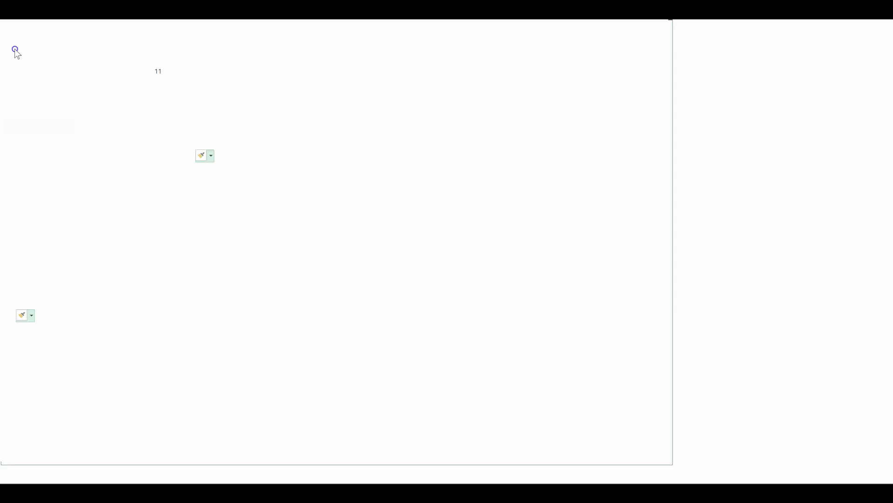
{"action": "left_click", "coordinate": [11, 227]}
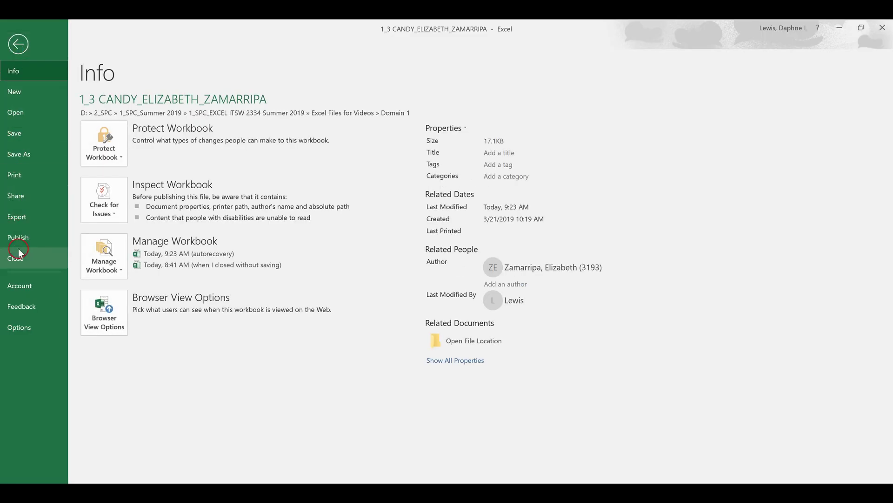
{"action": "left_click", "coordinate": [17, 231]}
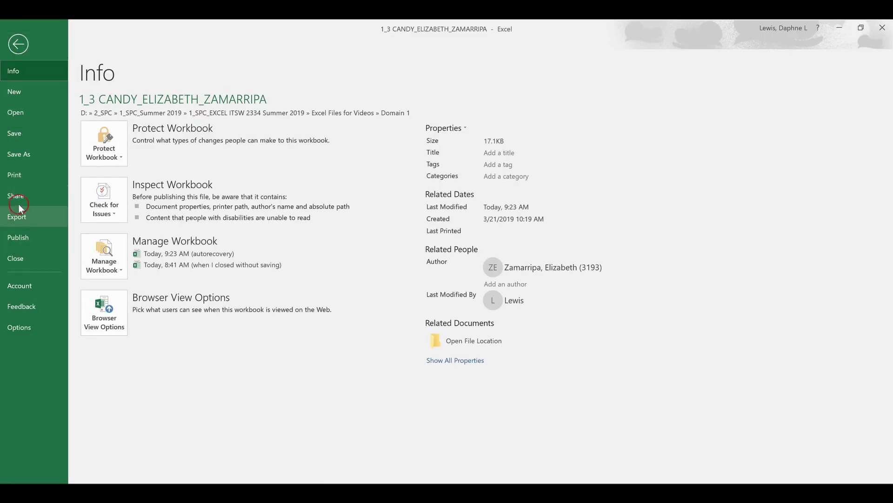
{"action": "left_click", "coordinate": [19, 174]}
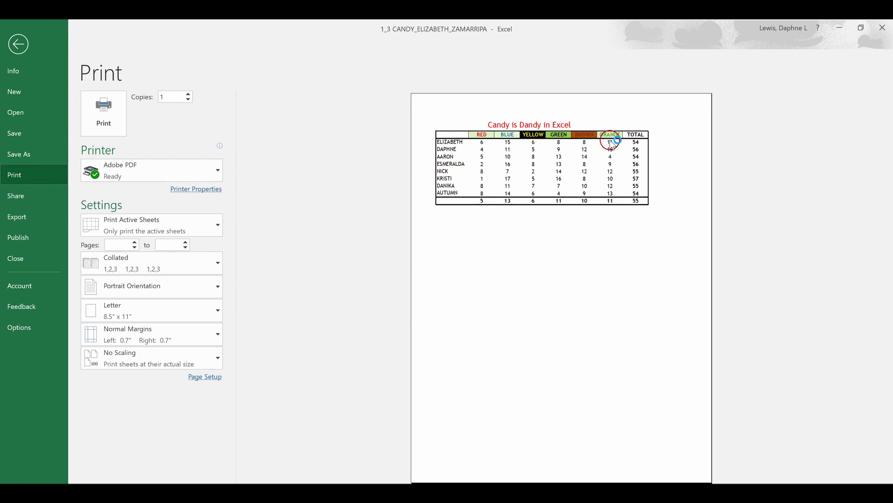
{"action": "left_click", "coordinate": [18, 45]}
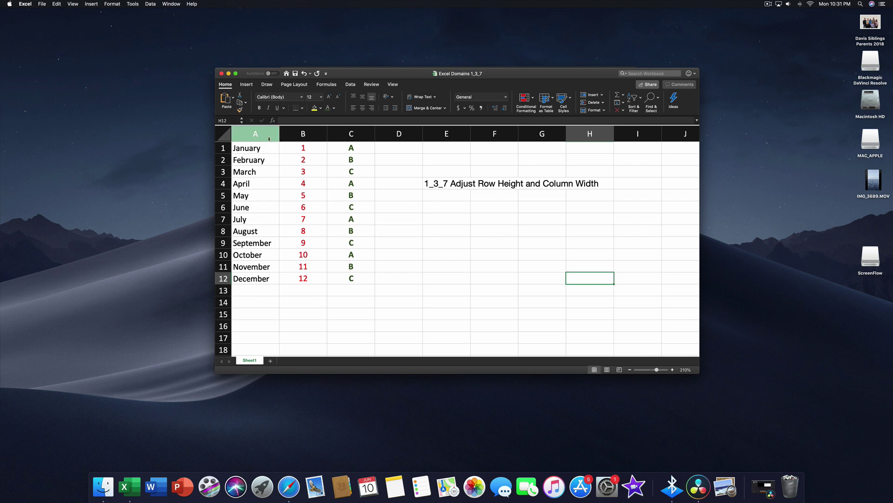
- Select whole columns A, B and C one after another in the months worksheet
{"action": "left_click", "coordinate": [265, 134]}
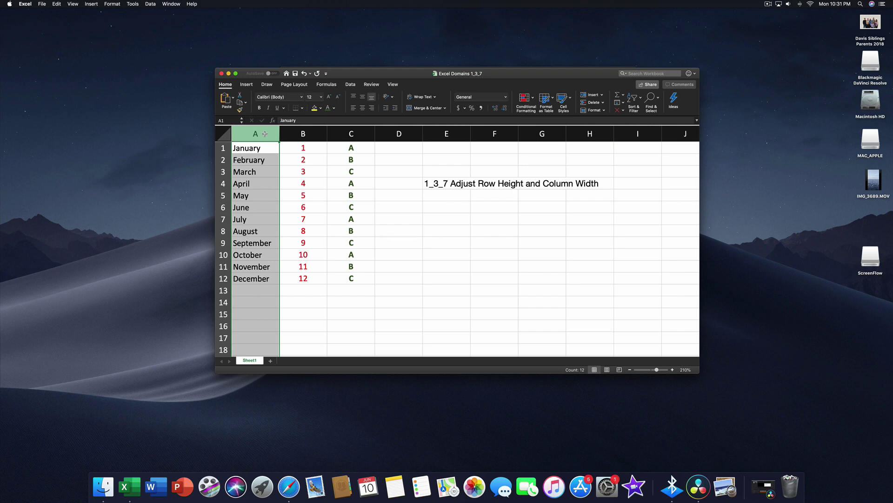
{"action": "left_click", "coordinate": [291, 134]}
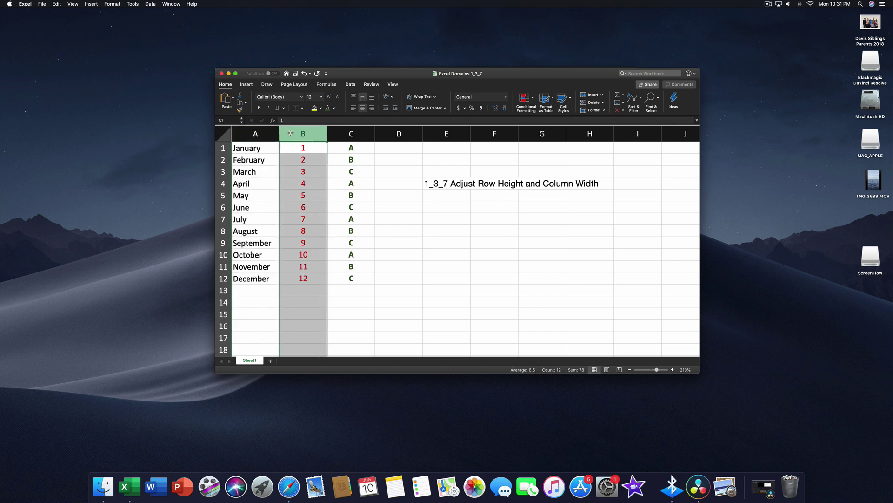
{"action": "left_click", "coordinate": [337, 135]}
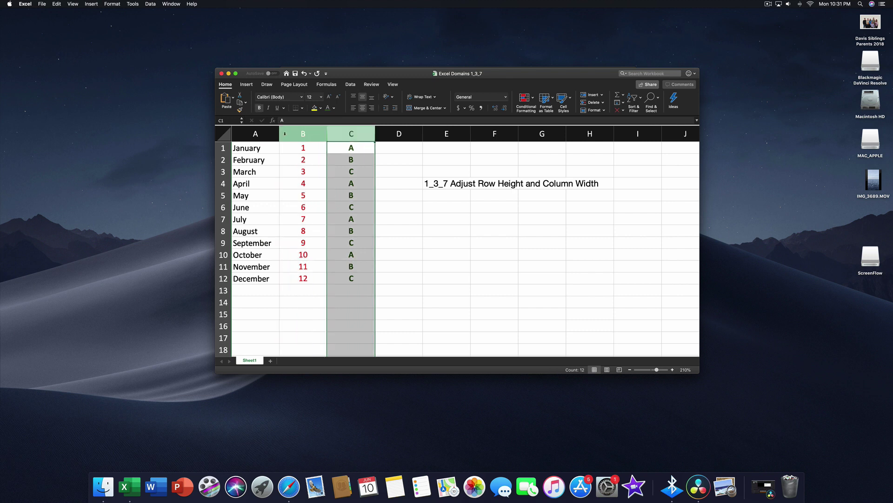
- Narrow column A to a width of about 7.67 and widen it back again
{"action": "left_click", "coordinate": [265, 134]}
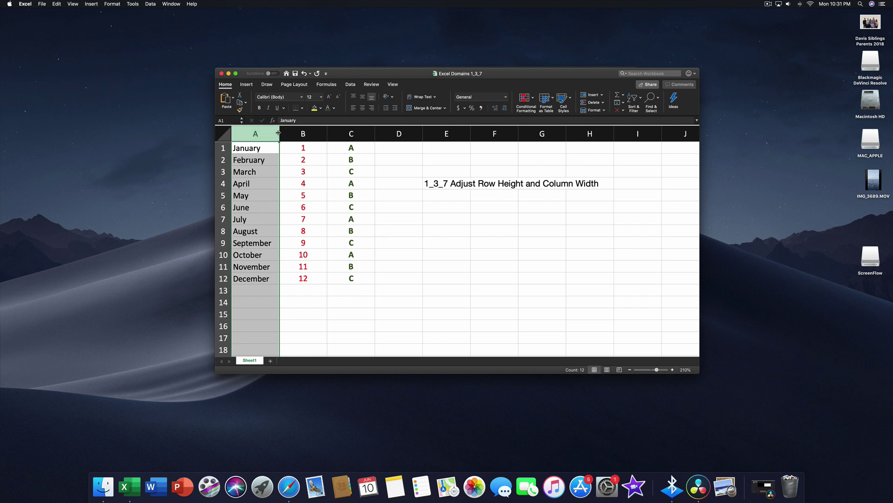
{"action": "left_click_drag", "start_coordinate": [280, 133], "coordinate": [269, 133]}
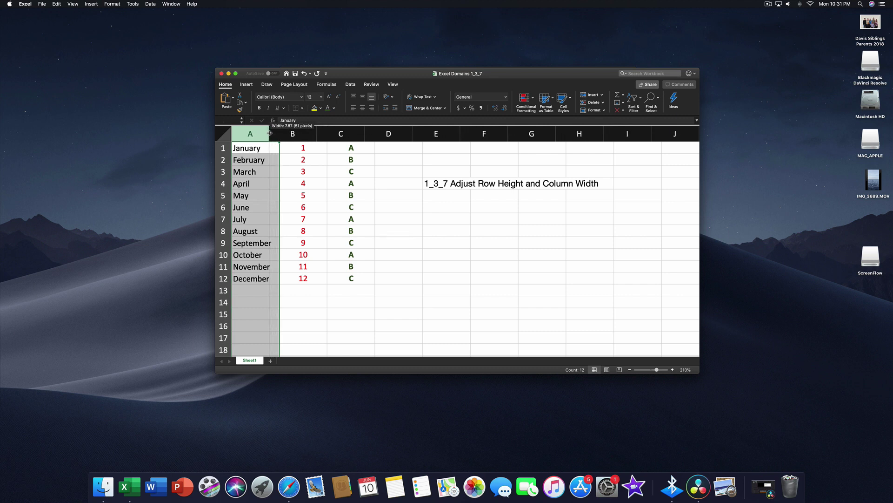
{"action": "left_click_drag", "start_coordinate": [269, 133], "coordinate": [280, 133]}
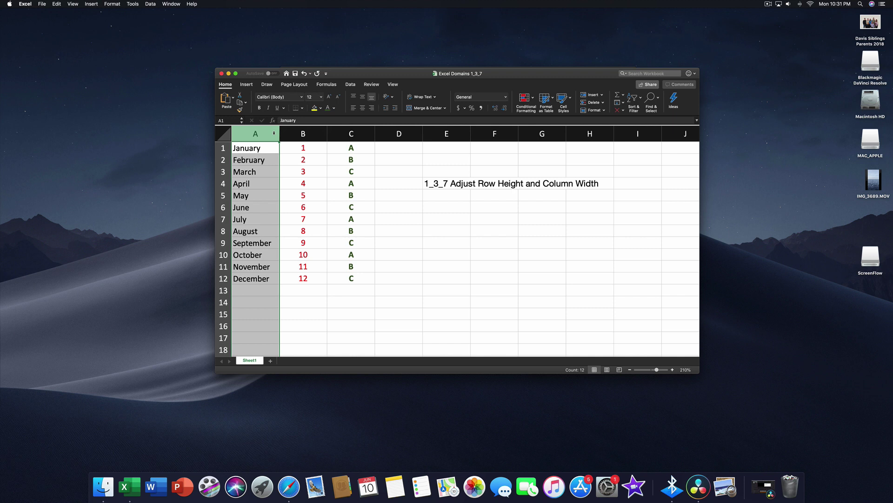
- Set the width of column A to 30 and center its month names horizontally
{"action": "right_click", "coordinate": [279, 135]}
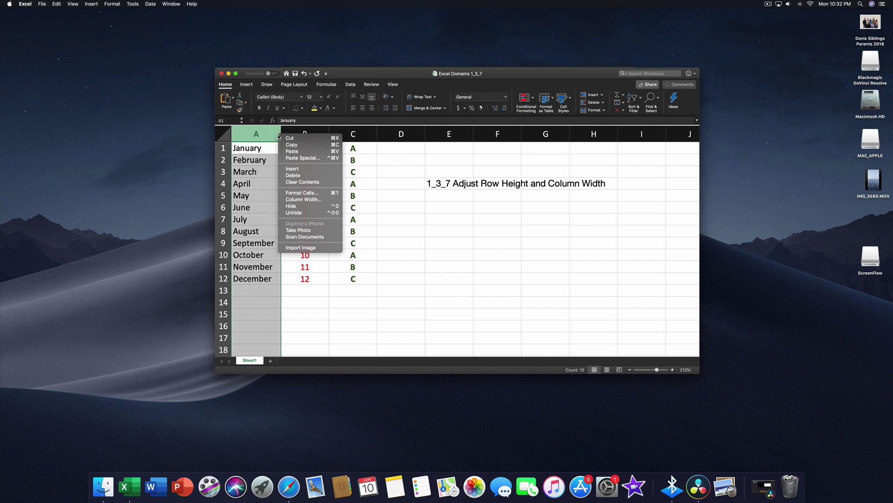
{"action": "left_click", "coordinate": [294, 199]}
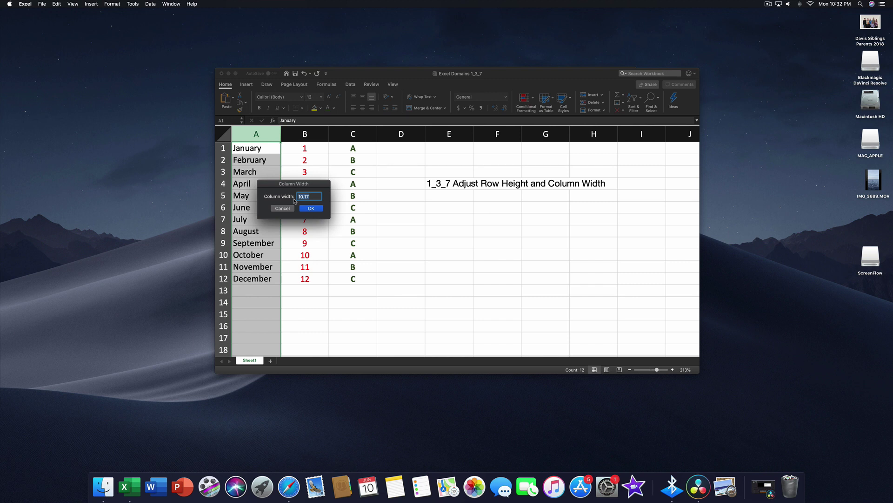
{"action": "type", "text": "30"}
{"action": "left_click", "coordinate": [309, 209]}
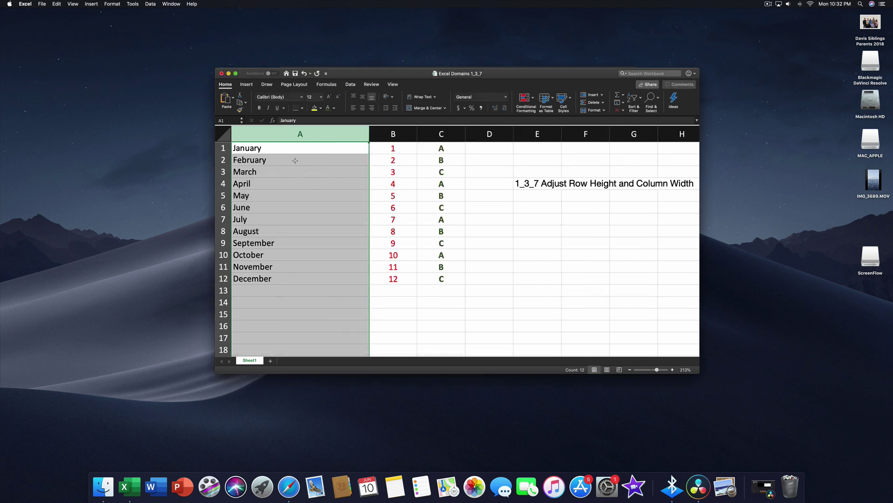
{"action": "left_click", "coordinate": [363, 107]}
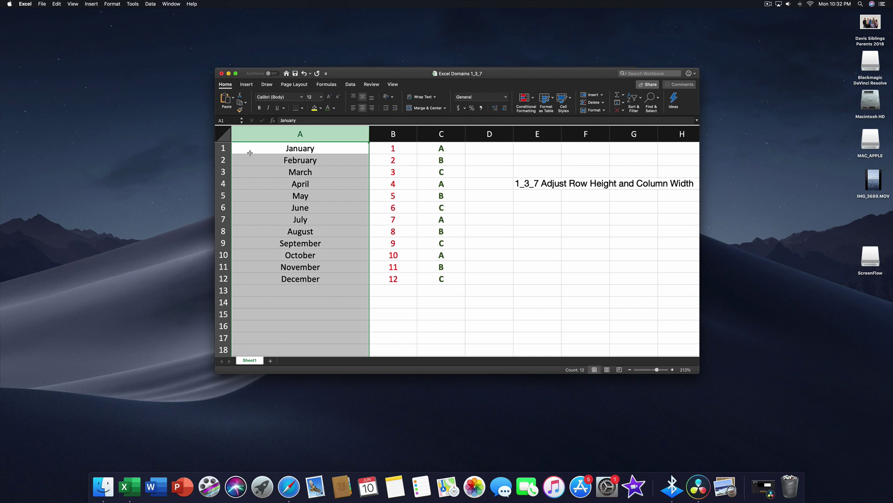
- Select rows 1 to 5 one by one and make row 5, the May row, about twice as tall
{"action": "left_click", "coordinate": [225, 148]}
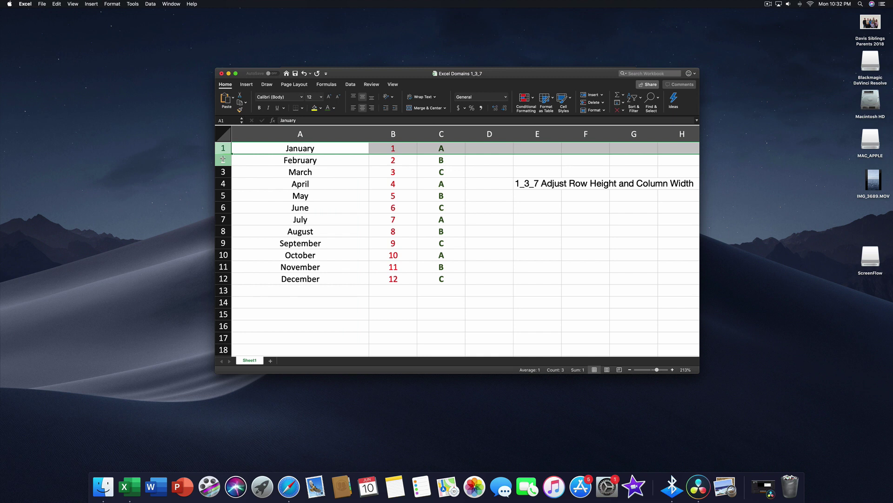
{"action": "left_click", "coordinate": [223, 160]}
{"action": "left_click", "coordinate": [221, 171]}
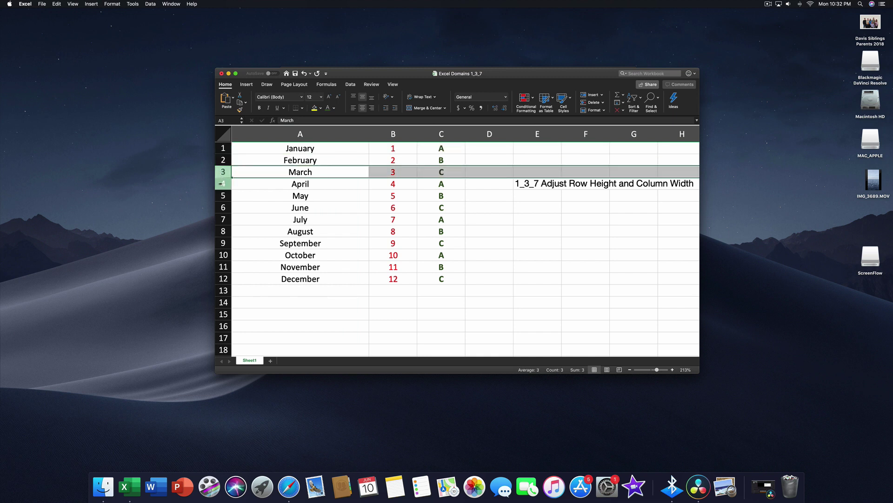
{"action": "left_click", "coordinate": [221, 184]}
{"action": "left_click", "coordinate": [219, 196]}
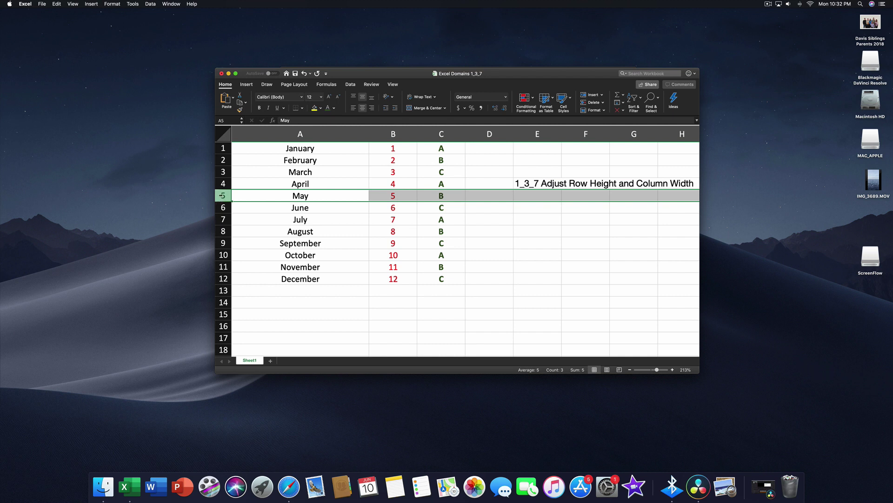
{"action": "left_click_drag", "start_coordinate": [220, 201], "coordinate": [219, 211]}
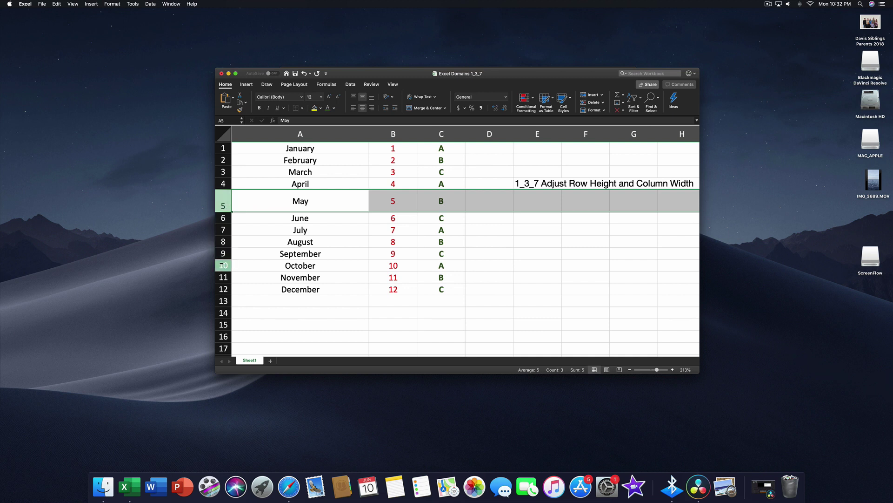
- Set the height of row 10, the October row, to 50
{"action": "left_click", "coordinate": [222, 265]}
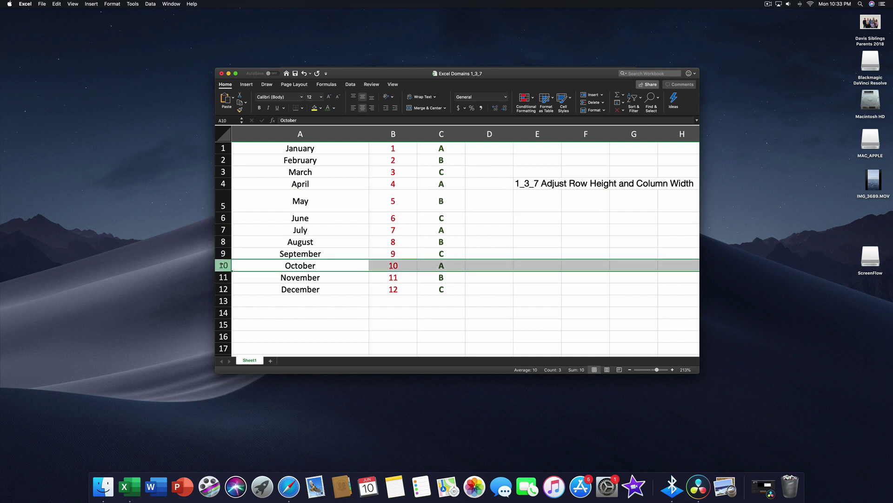
{"action": "right_click", "coordinate": [222, 265]}
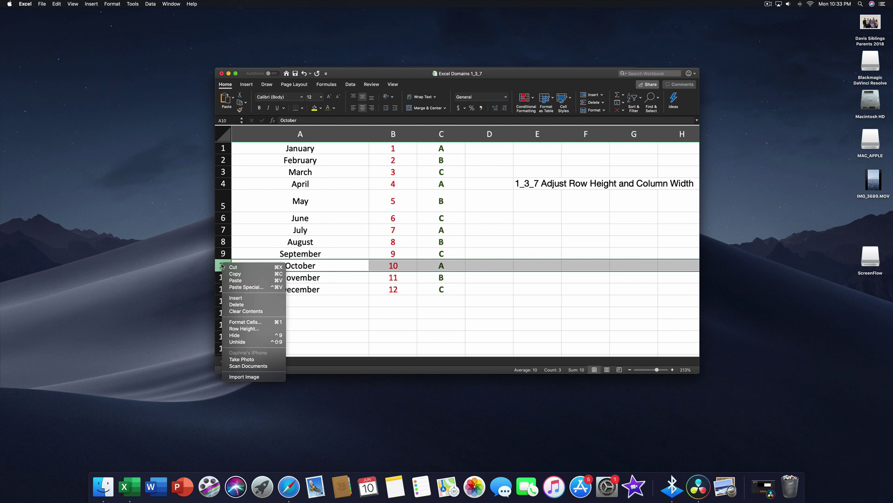
{"action": "left_click", "coordinate": [246, 329]}
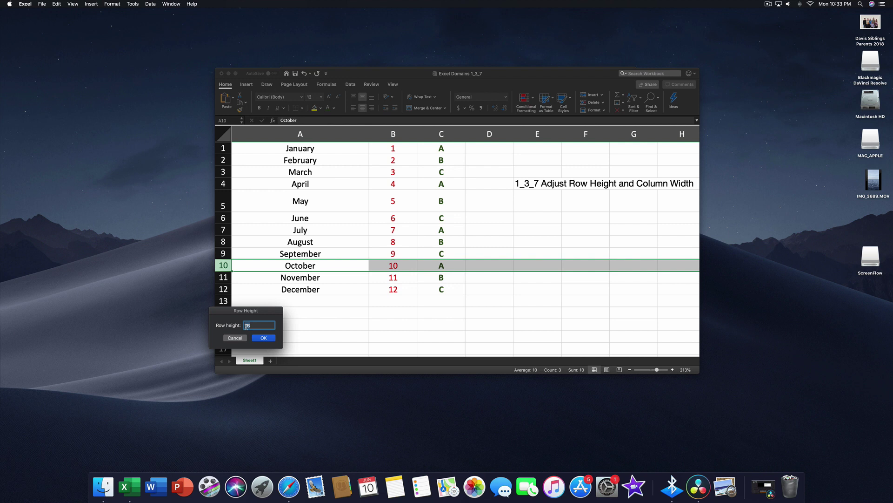
{"action": "type", "text": "50"}
{"action": "left_click", "coordinate": [257, 339]}
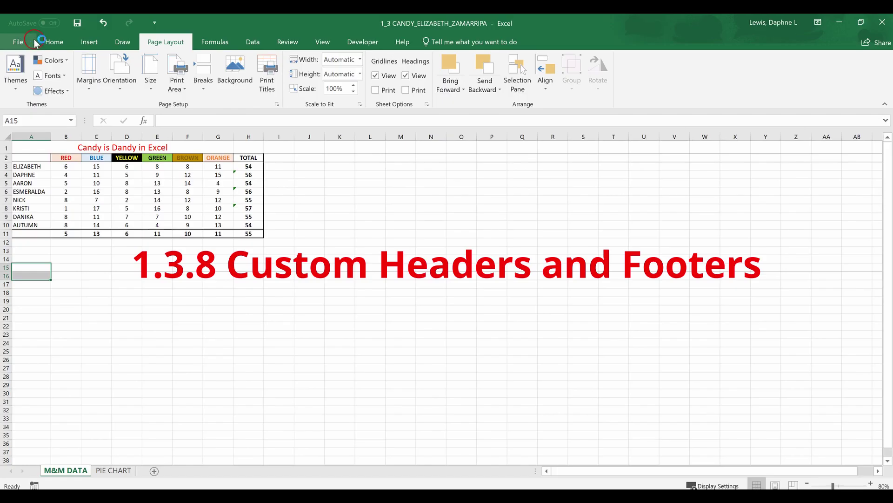
- Open the custom footer editor in the page setup of the M&M DATA sheet
{"action": "left_click", "coordinate": [84, 87]}
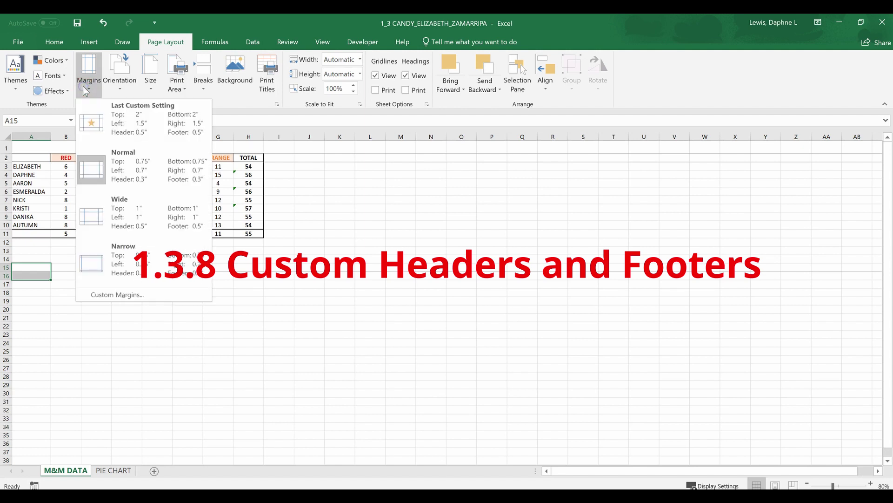
{"action": "left_click", "coordinate": [111, 295]}
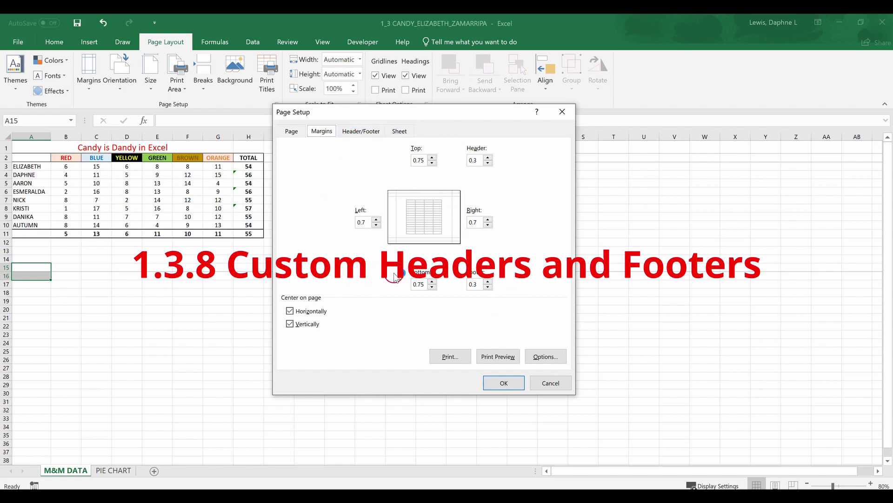
{"action": "left_click", "coordinate": [364, 129]}
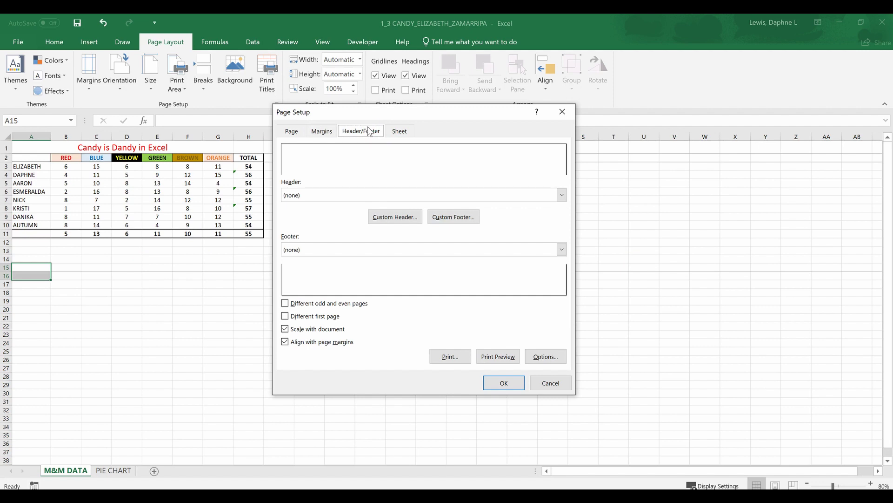
{"action": "left_click", "coordinate": [360, 160]}
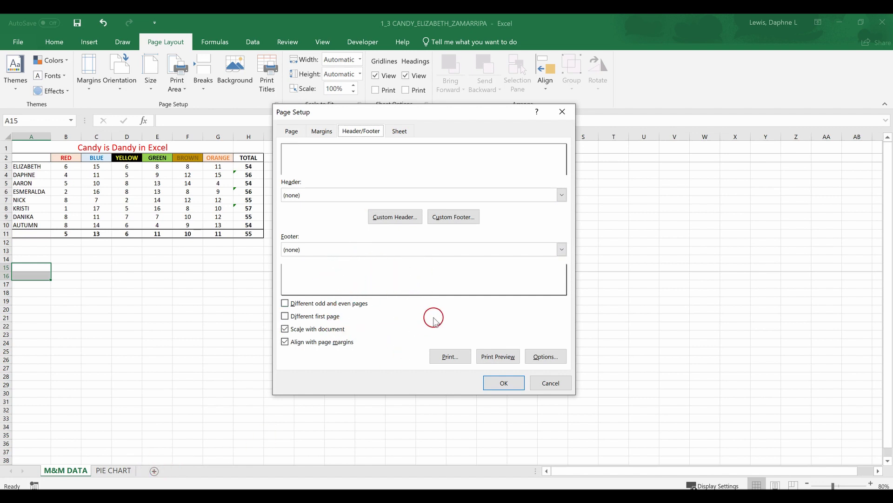
{"action": "left_click", "coordinate": [445, 217]}
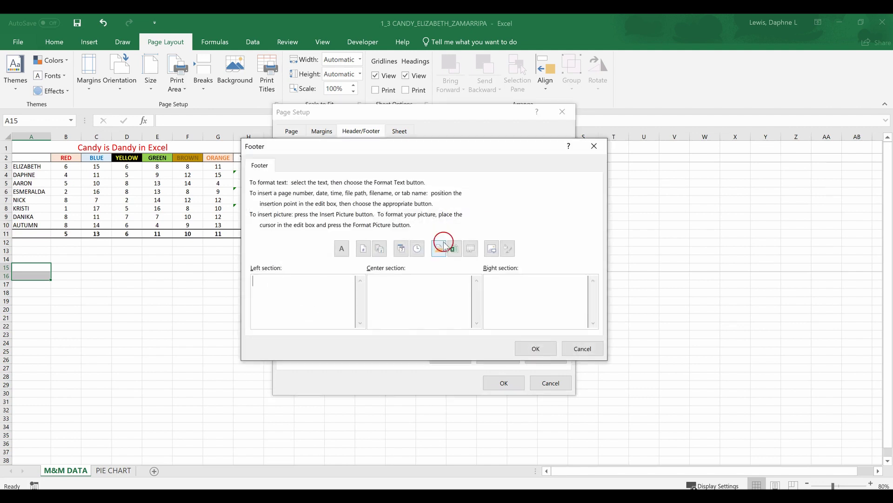
- Enter the author's full name in the left section of the custom footer
{"action": "left_click", "coordinate": [420, 297]}
{"action": "left_click", "coordinate": [511, 295]}
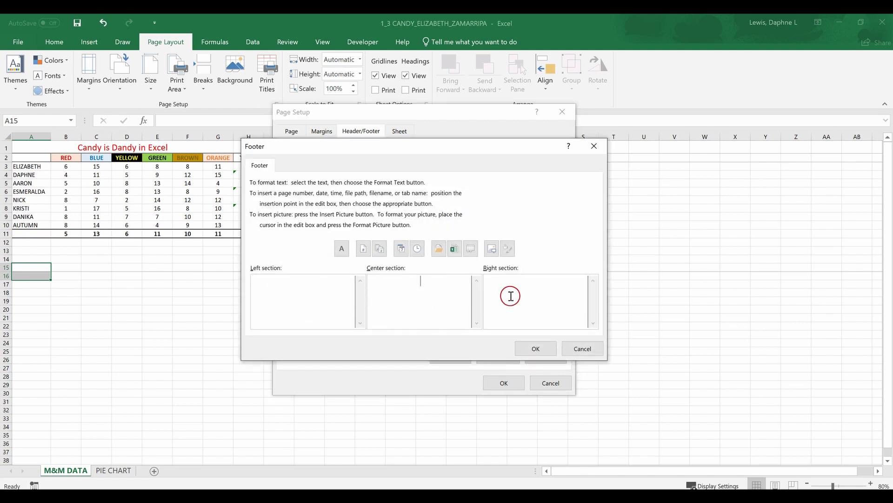
{"action": "left_click", "coordinate": [383, 289]}
{"action": "left_click", "coordinate": [289, 279]}
{"action": "left_click", "coordinate": [588, 318]}
{"action": "left_click", "coordinate": [376, 311]}
{"action": "left_click", "coordinate": [317, 307]}
{"action": "left_click", "coordinate": [333, 302]}
{"action": "type", "text": "Daphne Lewis"}
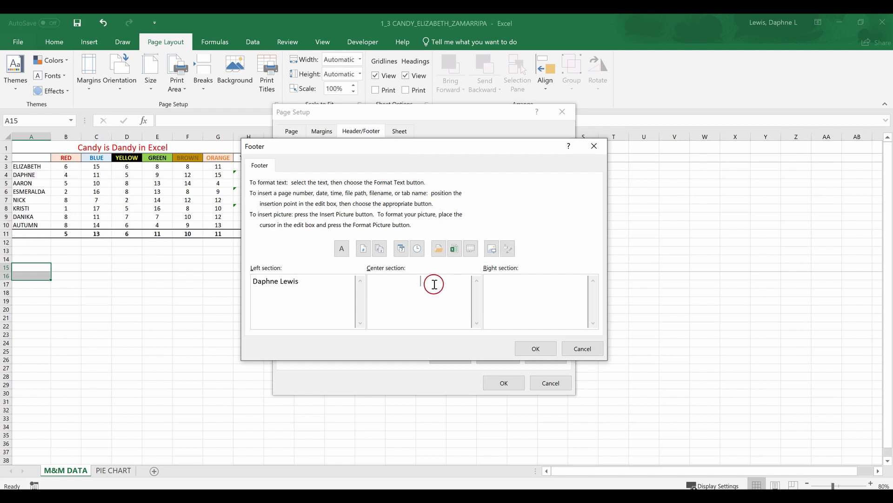
- Insert the page number in the footer's center section and the current time in its right section
{"action": "left_click", "coordinate": [363, 248]}
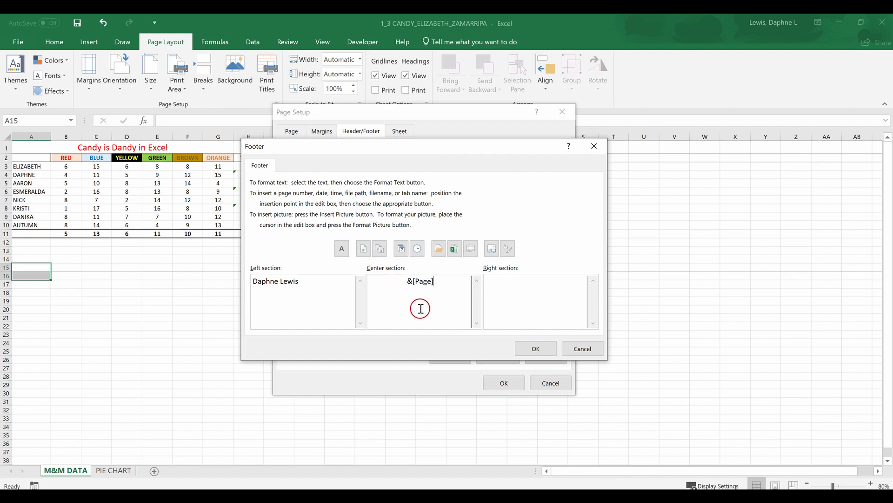
{"action": "left_click", "coordinate": [540, 302]}
{"action": "left_click", "coordinate": [418, 248]}
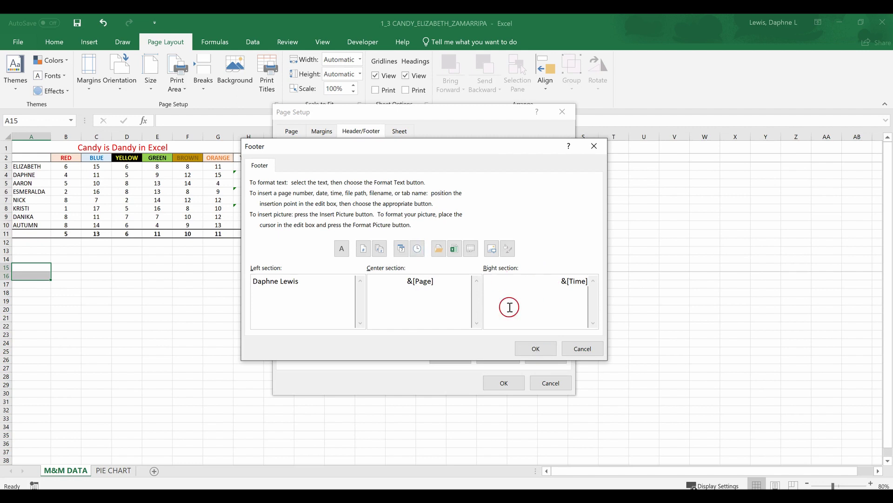
- Accept the custom footer, check it in the print preview and return to the worksheet
{"action": "left_click", "coordinate": [536, 349]}
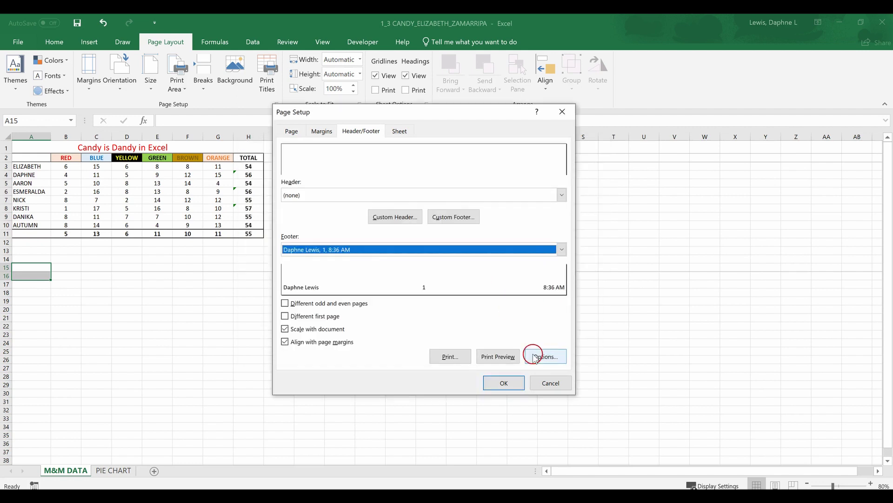
{"action": "left_click", "coordinate": [511, 358]}
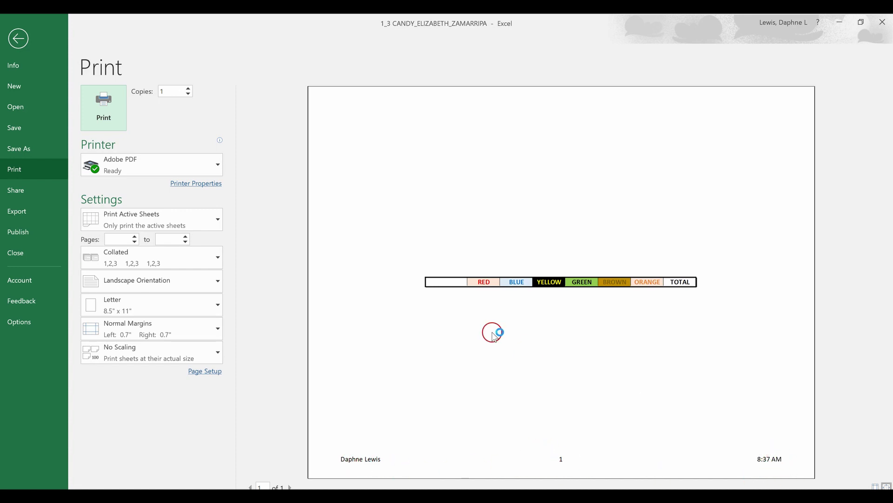
{"action": "left_click", "coordinate": [23, 41]}
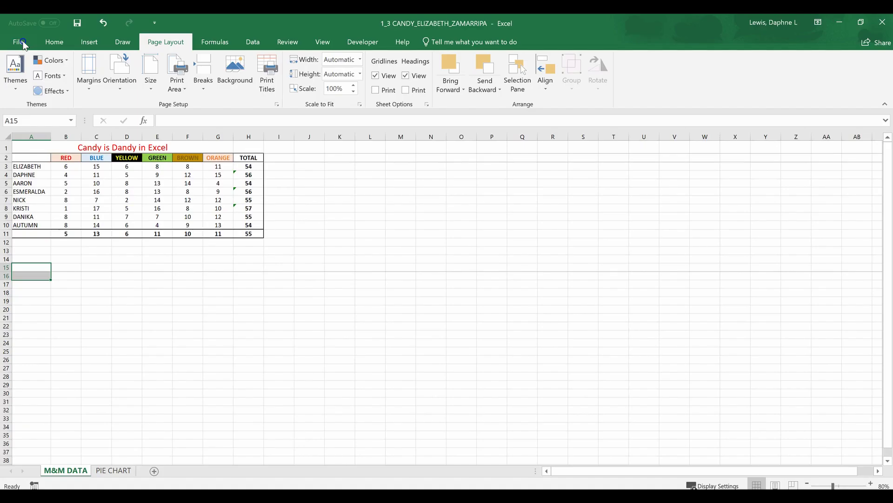